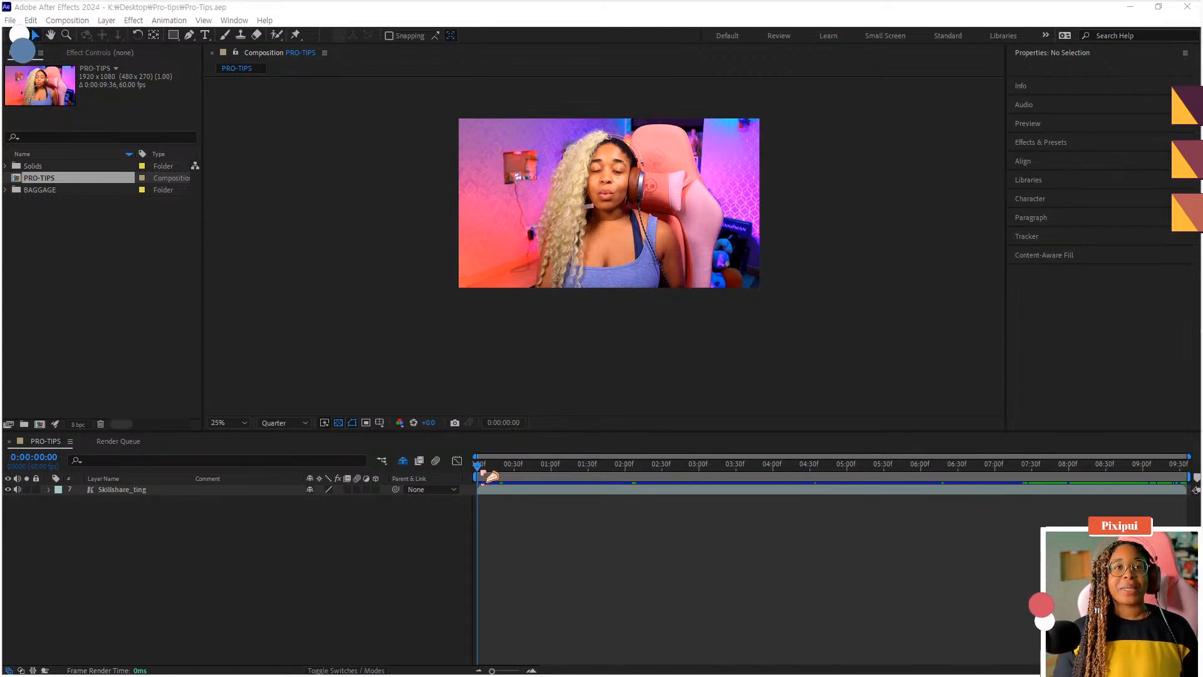
- Play back the composition's footage and return the playhead to the start
left_click(410, 520)
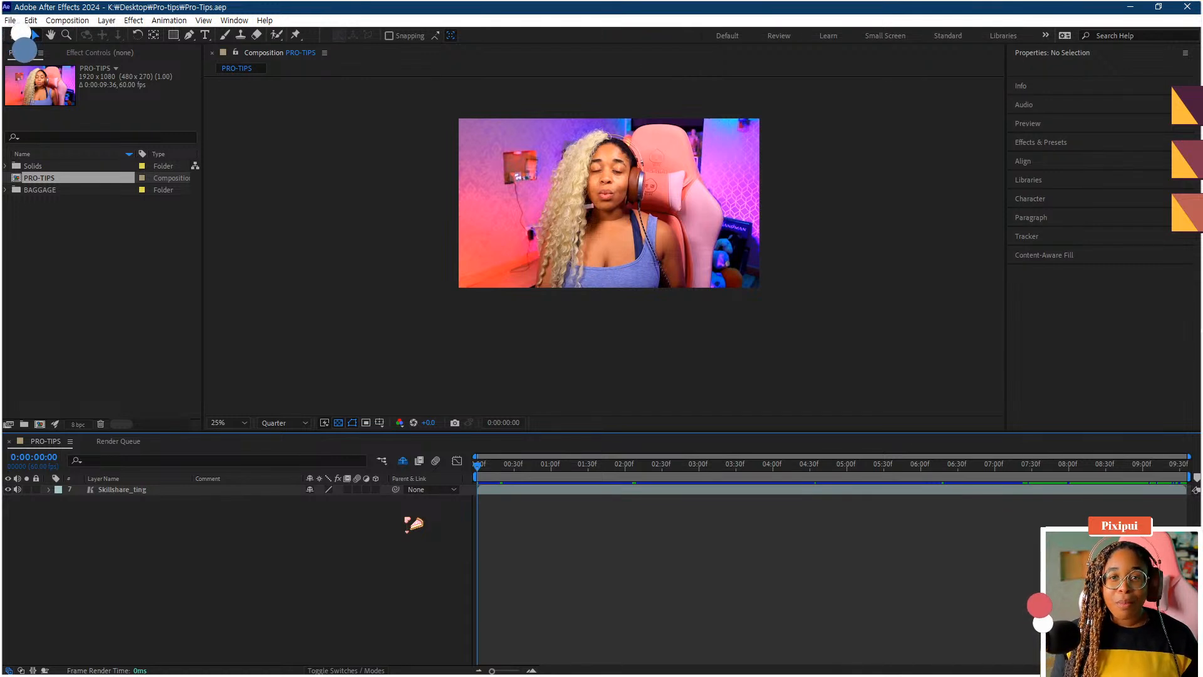
key("space")
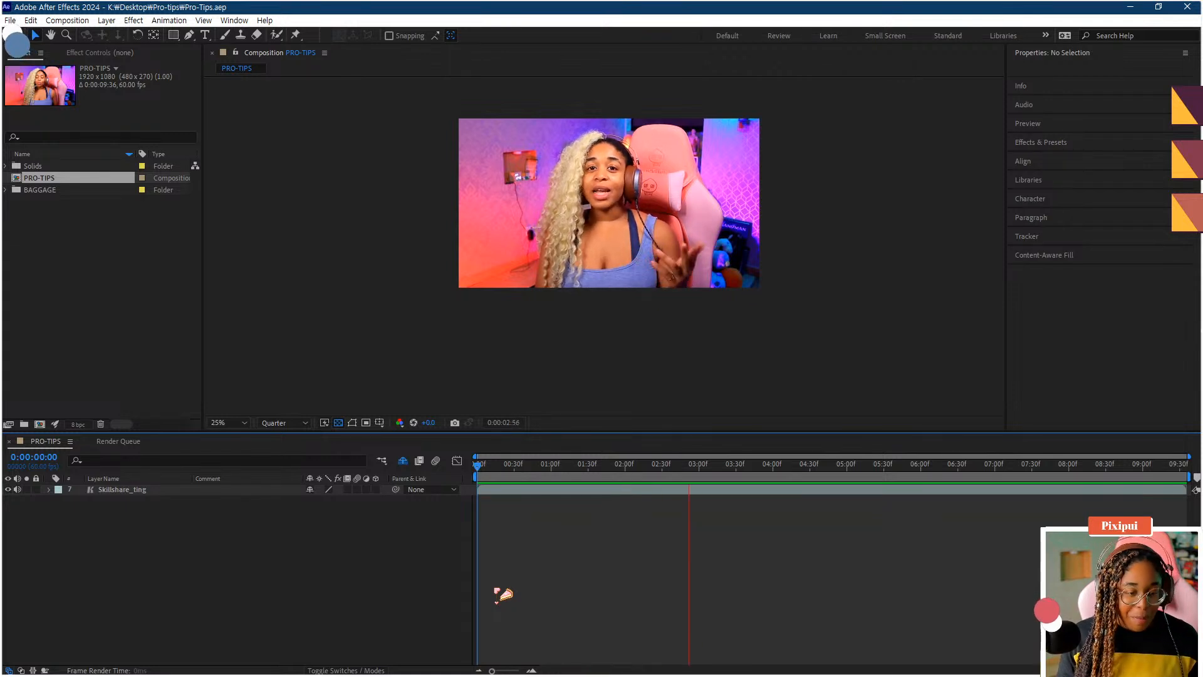
key("space")
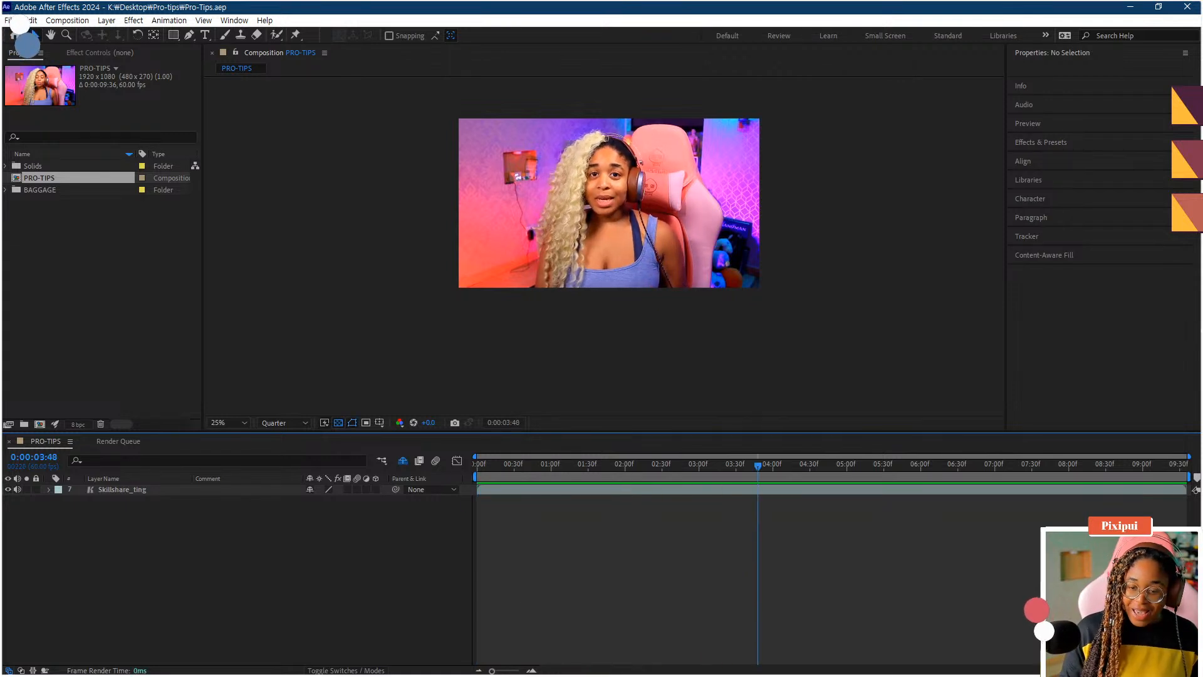
key("Home")
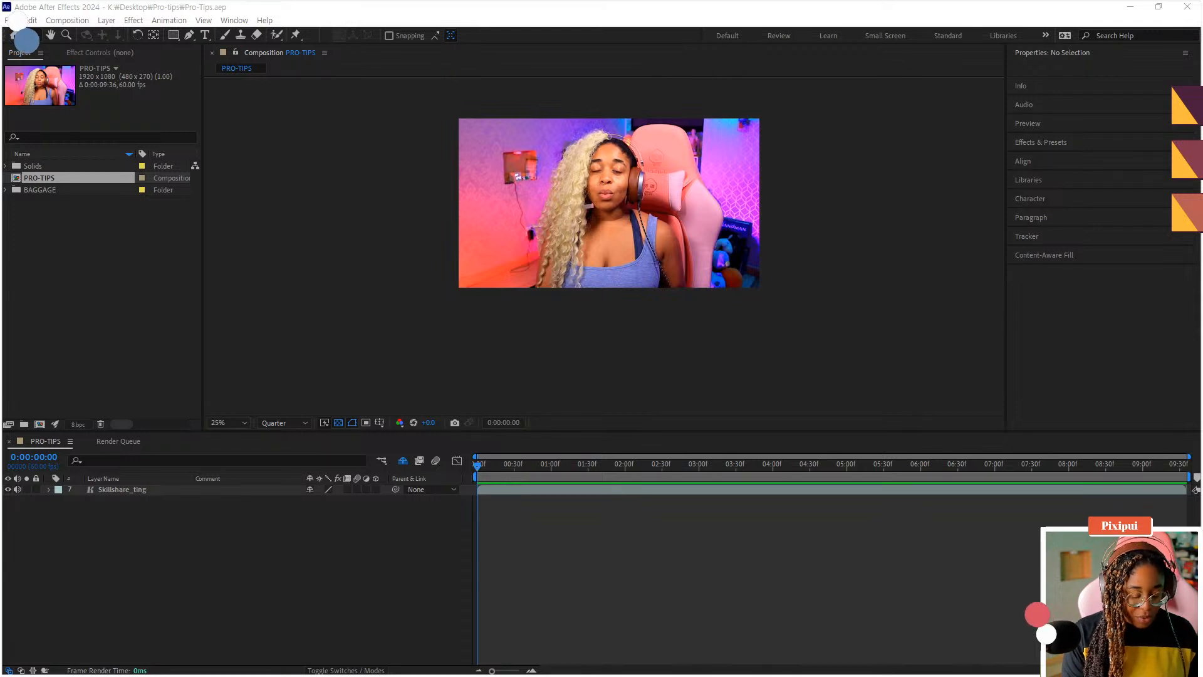
left_click(537, 539)
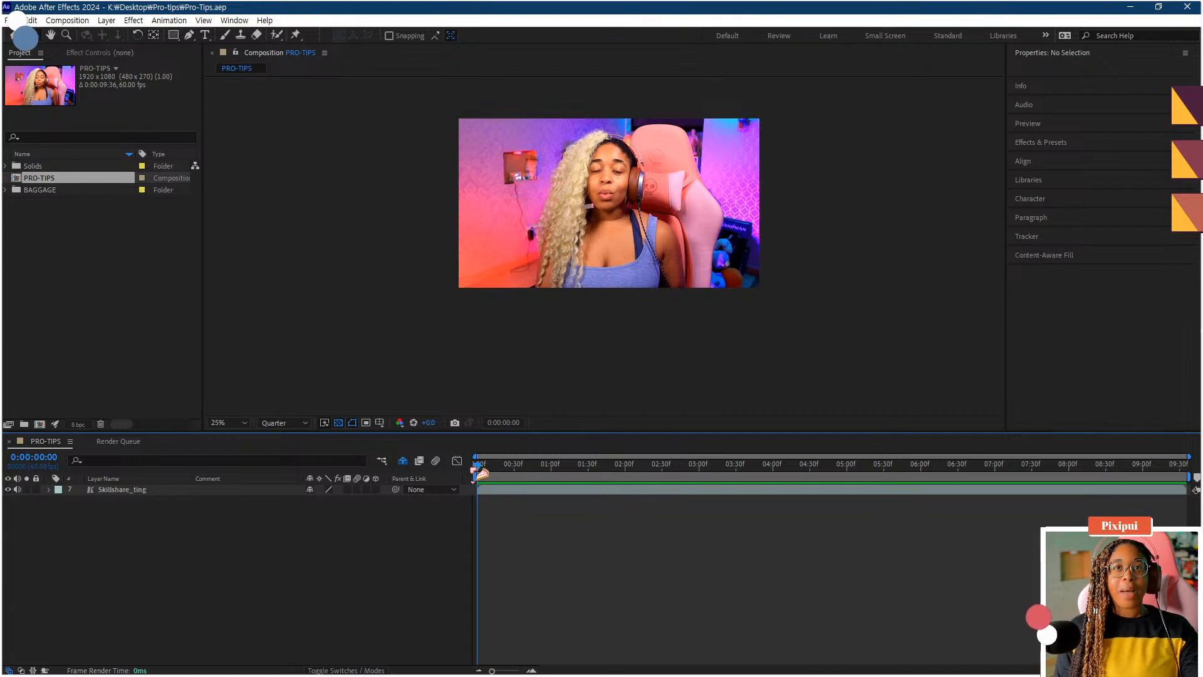
mouse_move(479, 465)
left_mouse_down()
mouse_move(514, 469)
mouse_move(459, 475)
left_mouse_up()
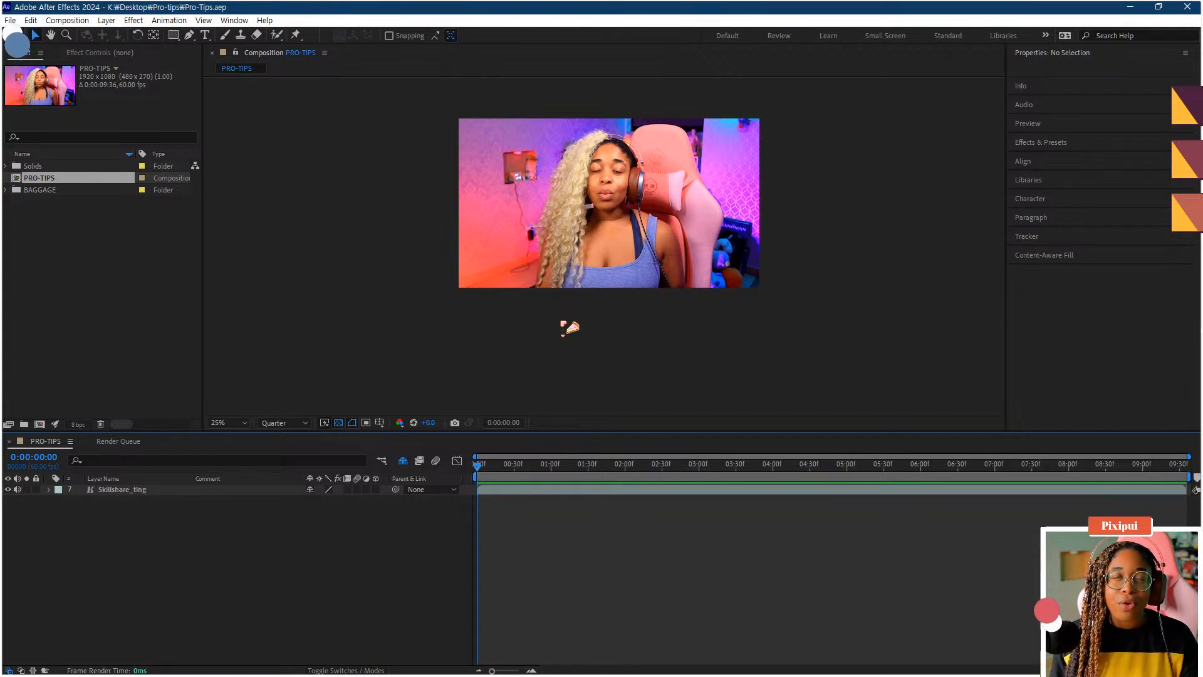
- Pick the Rectangle tool and set its shape fill colour to red FF0000
left_click(175, 35)
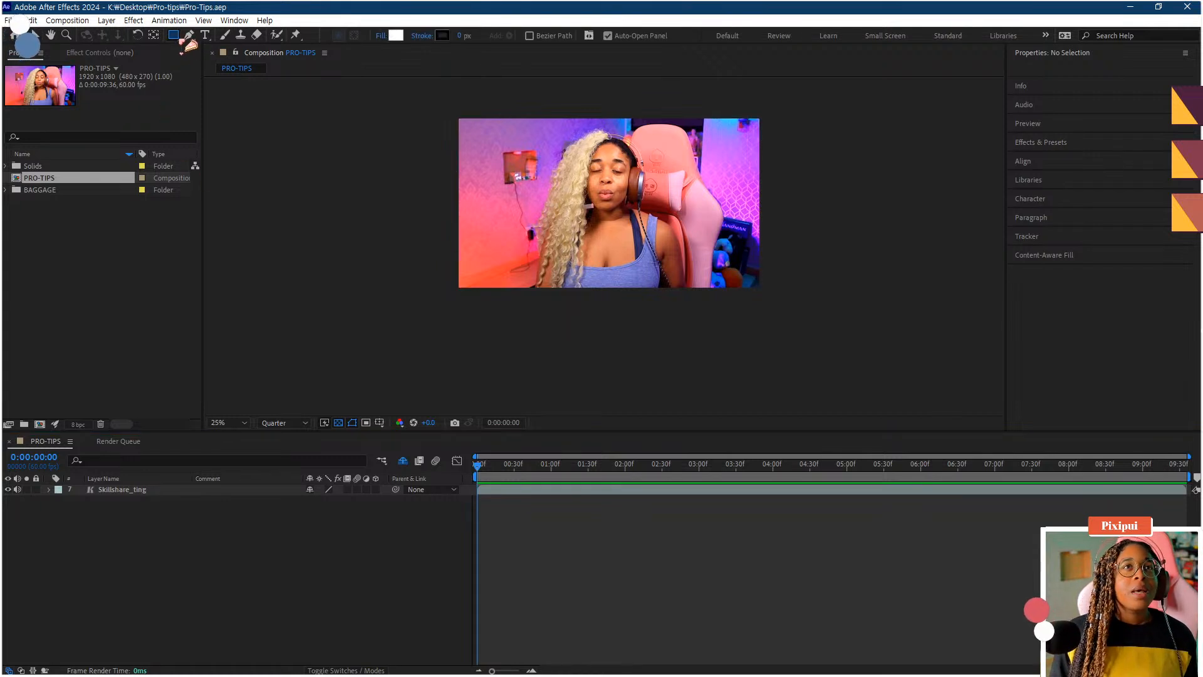
left_click(178, 38)
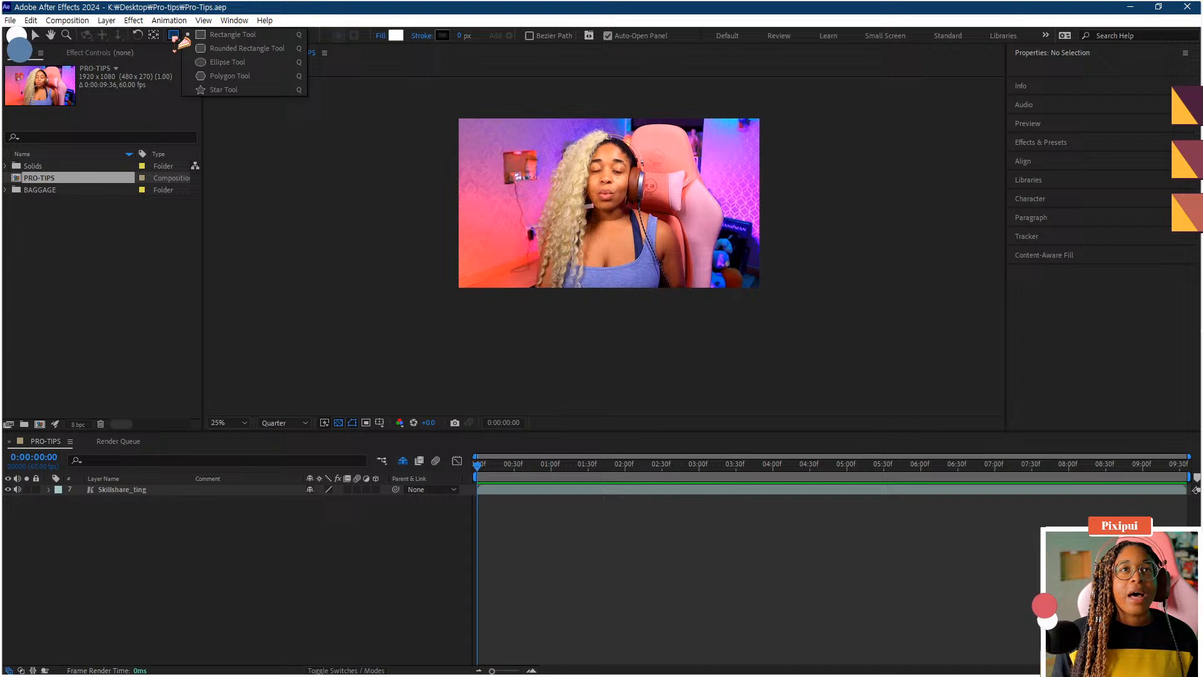
left_click(215, 37)
left_click(396, 35)
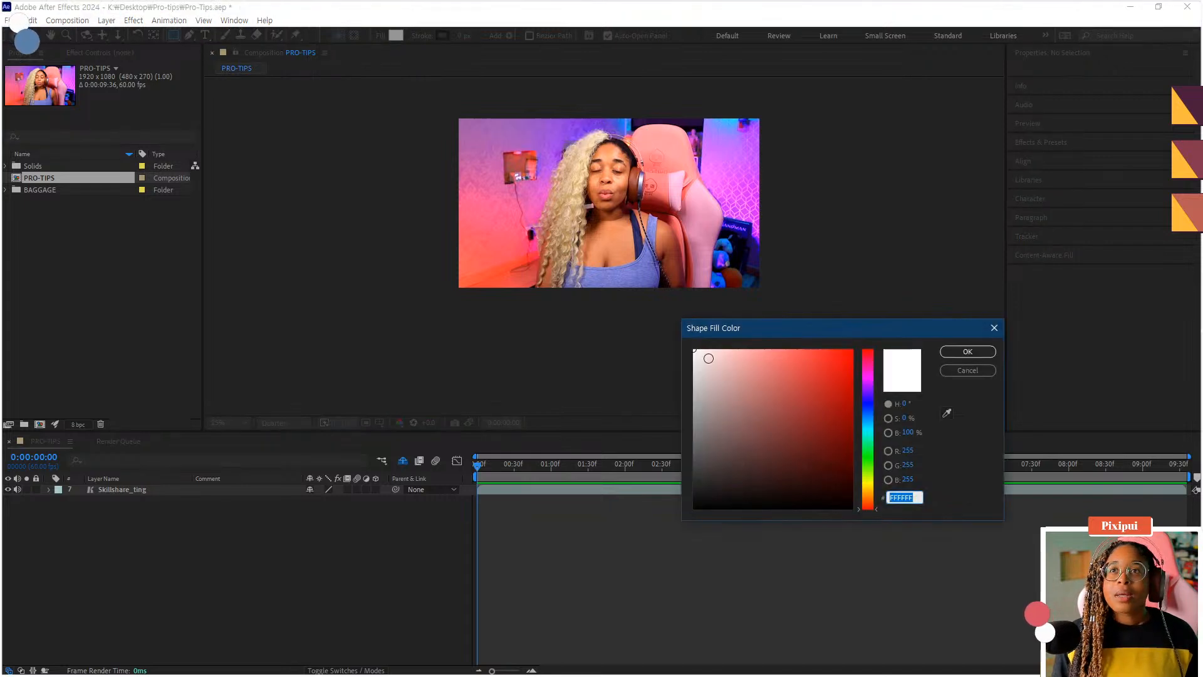
left_click_drag(791, 429, 945, 345)
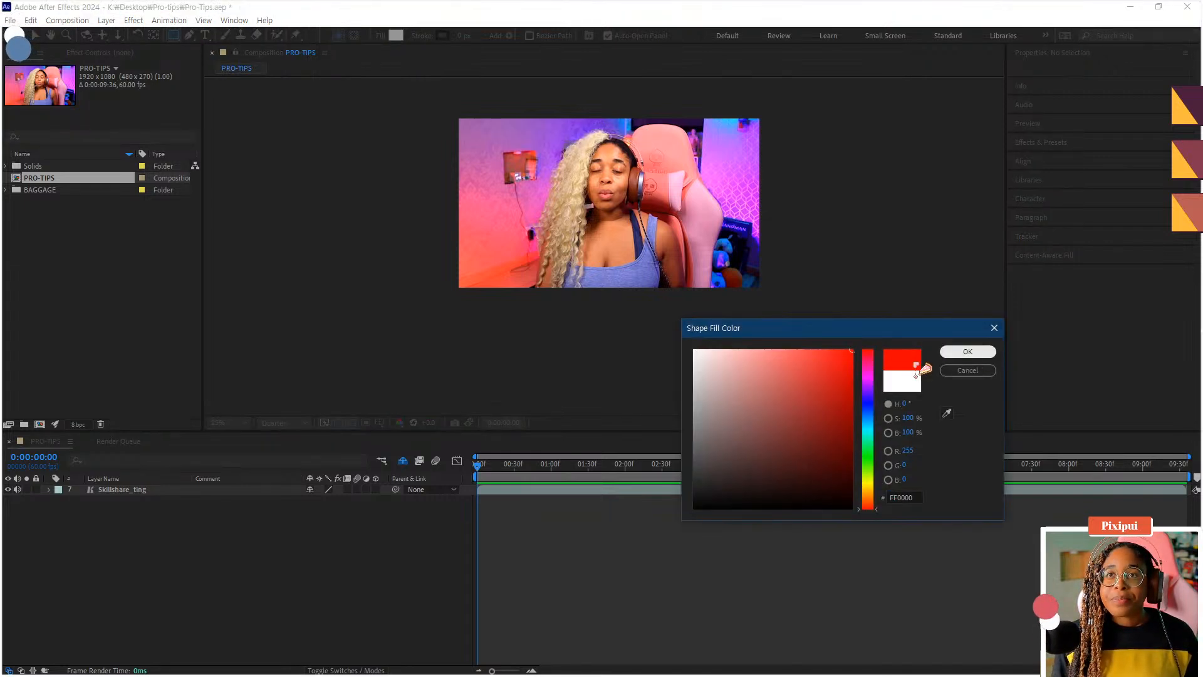
left_click(947, 352)
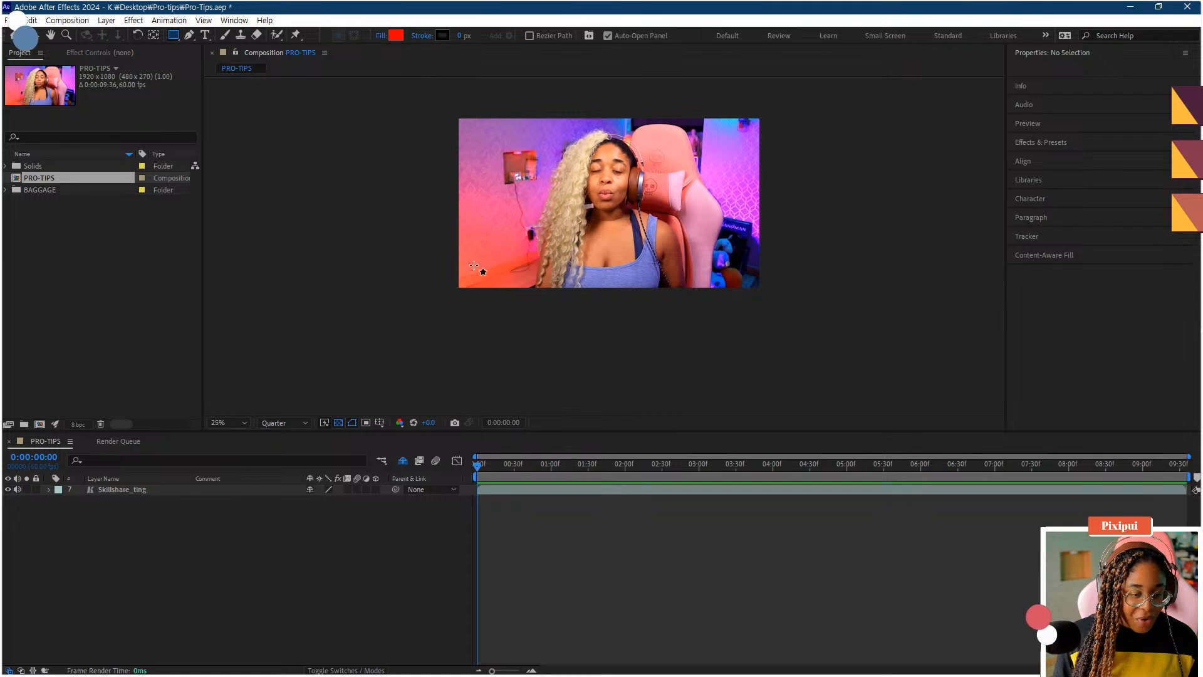
- Draw a red rectangle about 888 by 164 px across the lower middle of the frame
left_click(375, 550)
mouse_move(540, 255)
left_mouse_down()
mouse_move(681, 283)
mouse_move(637, 277)
left_mouse_up()
key("period")
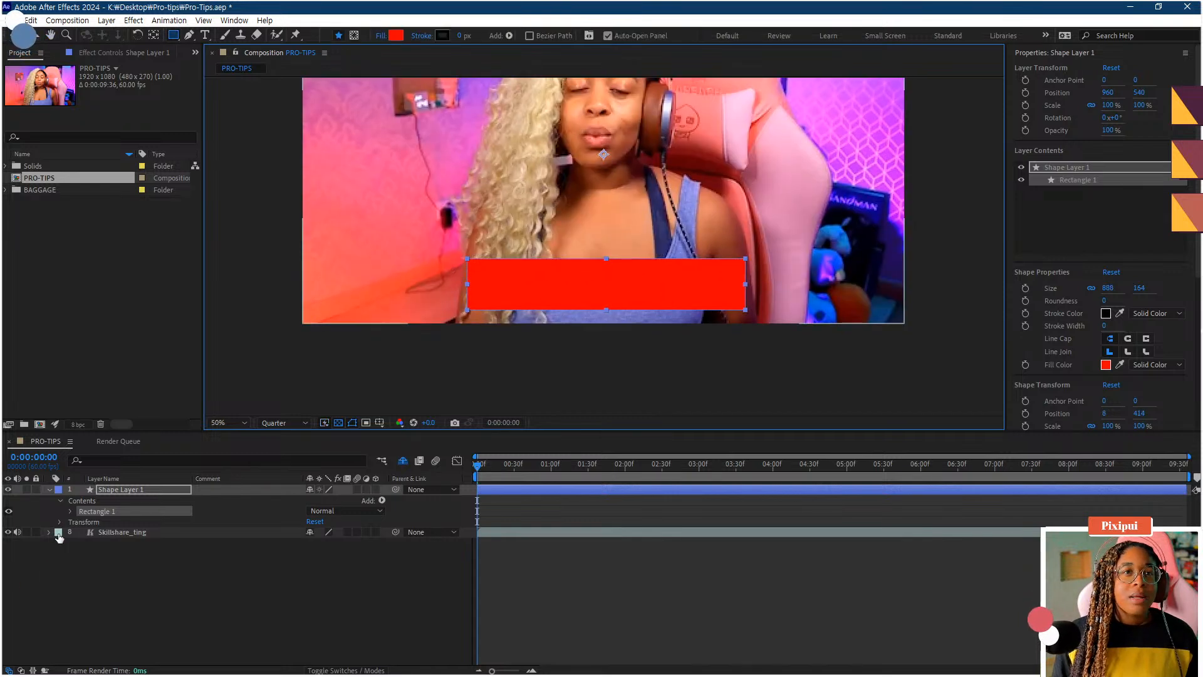
- Set the rectangle path's roundness to 45
left_click(71, 511)
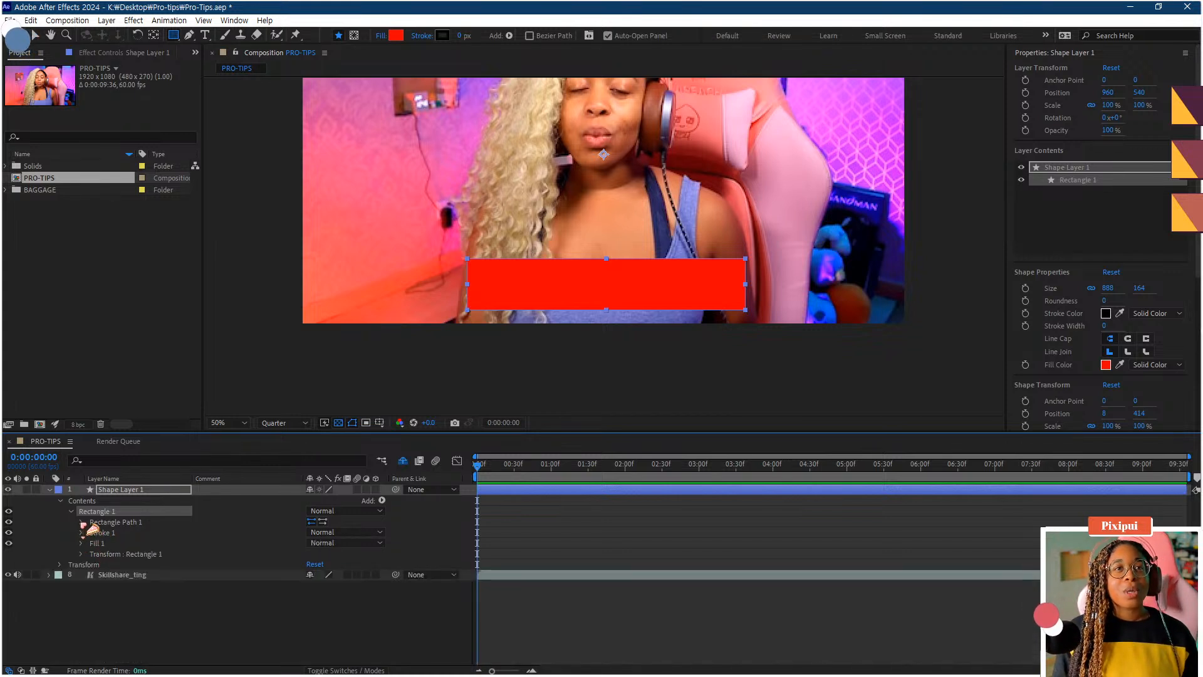
left_click(83, 522)
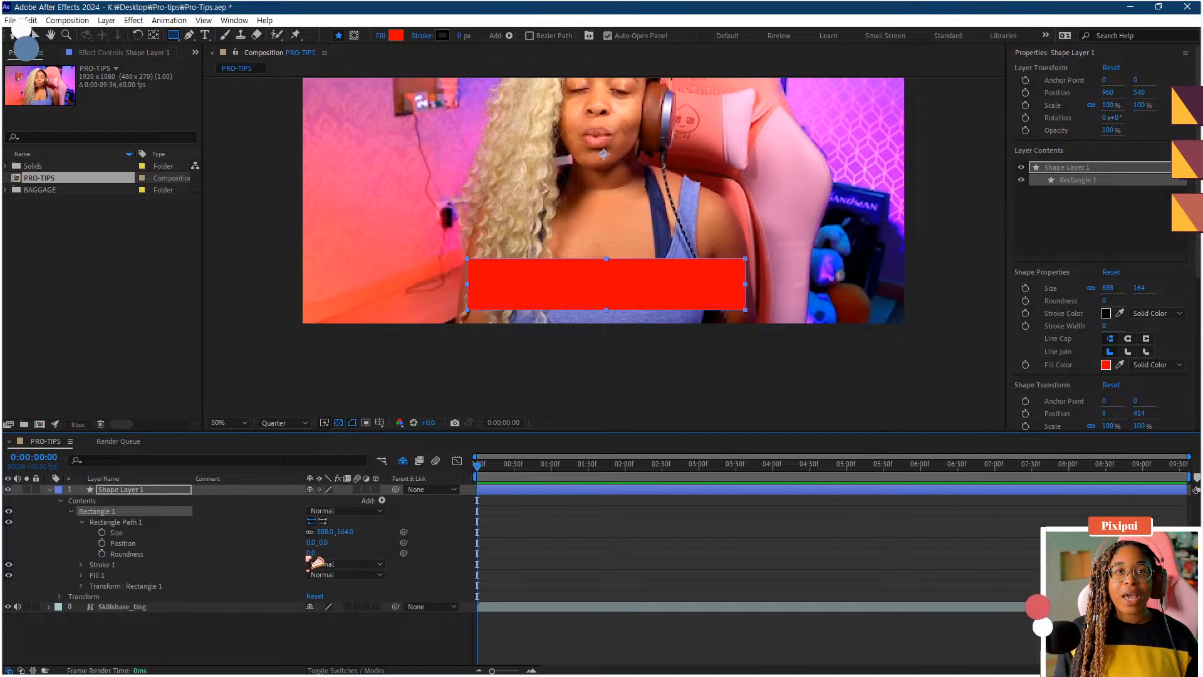
left_click_drag(311, 553, 345, 549)
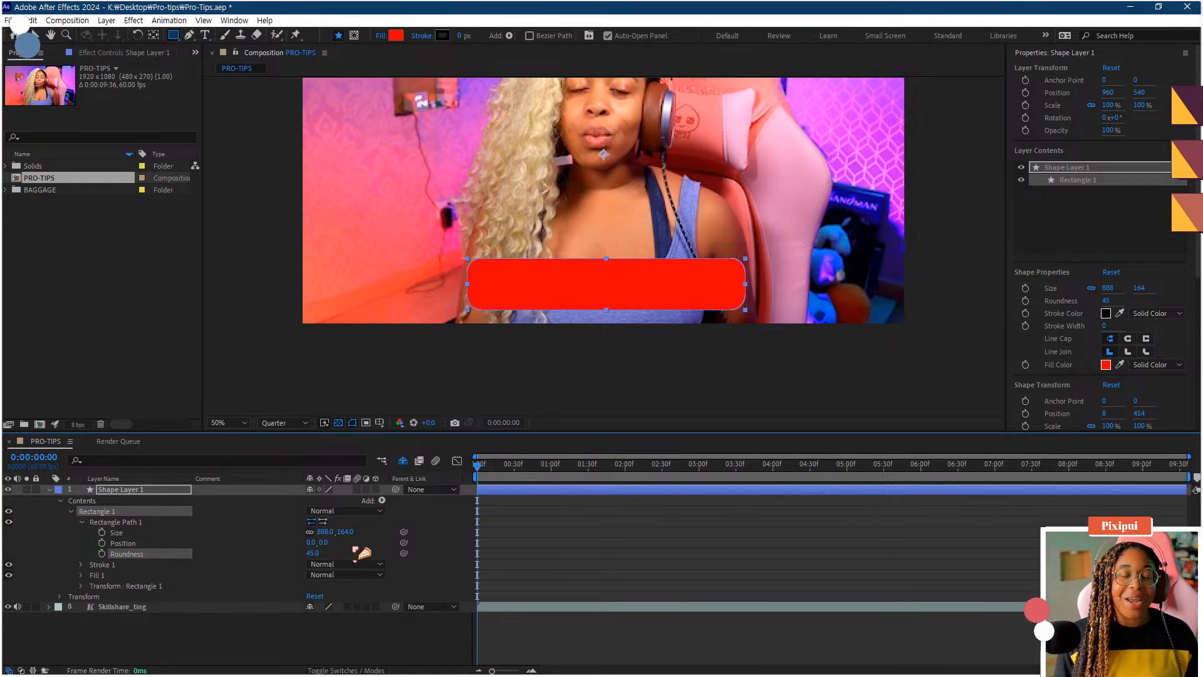
- Rename the shape layer to SUB TOP
left_click(103, 501)
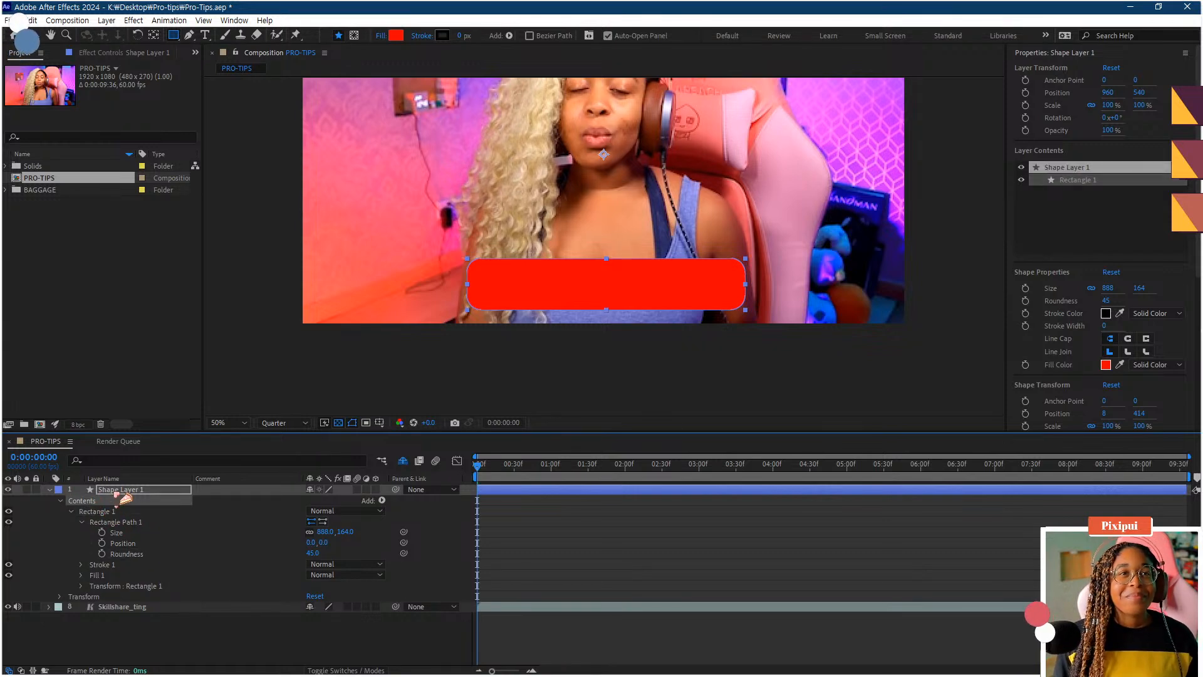
right_click(116, 489)
left_click(153, 455)
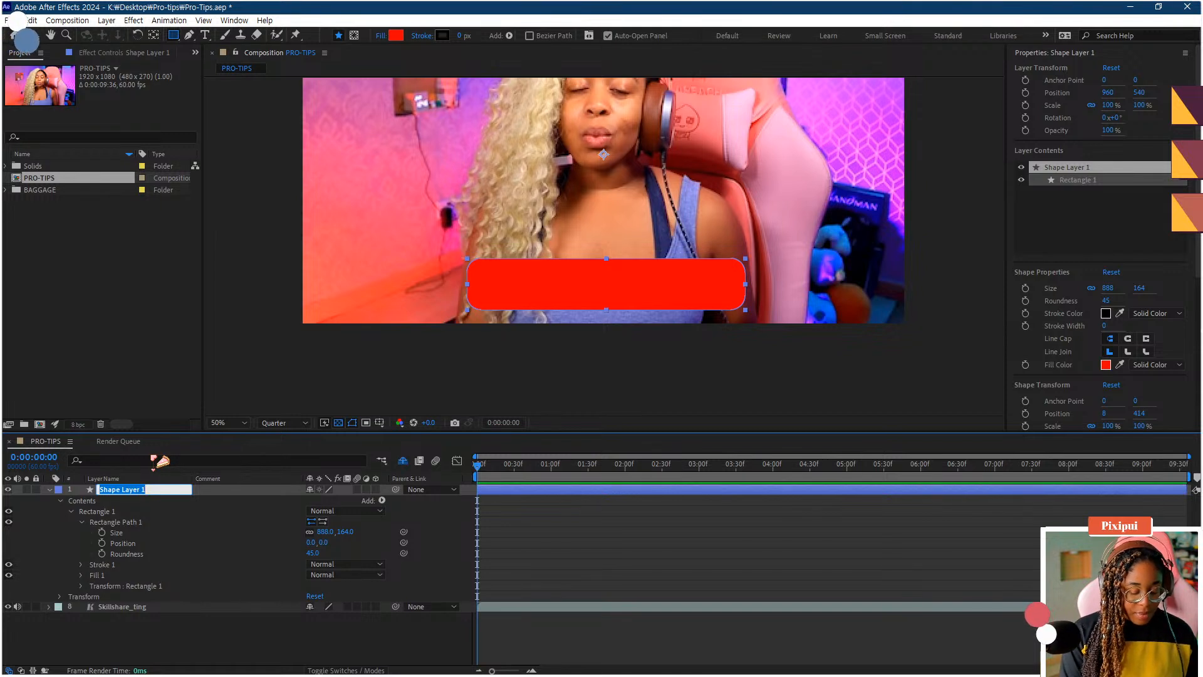
type("SUB TOP")
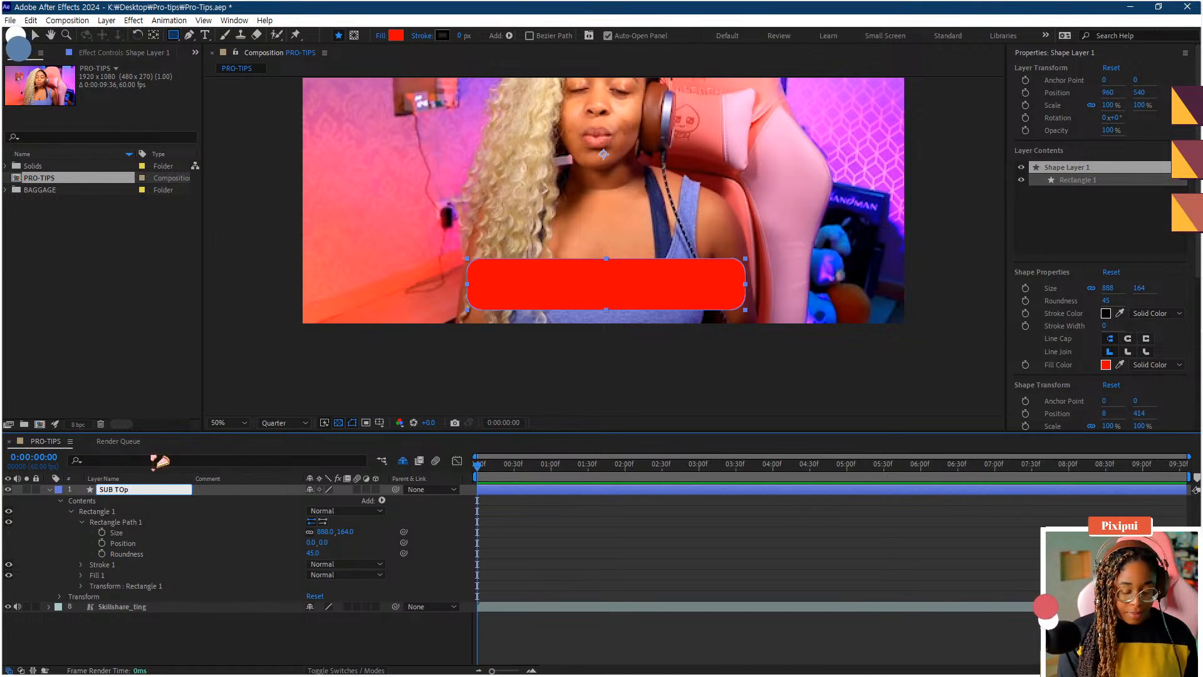
key("Return")
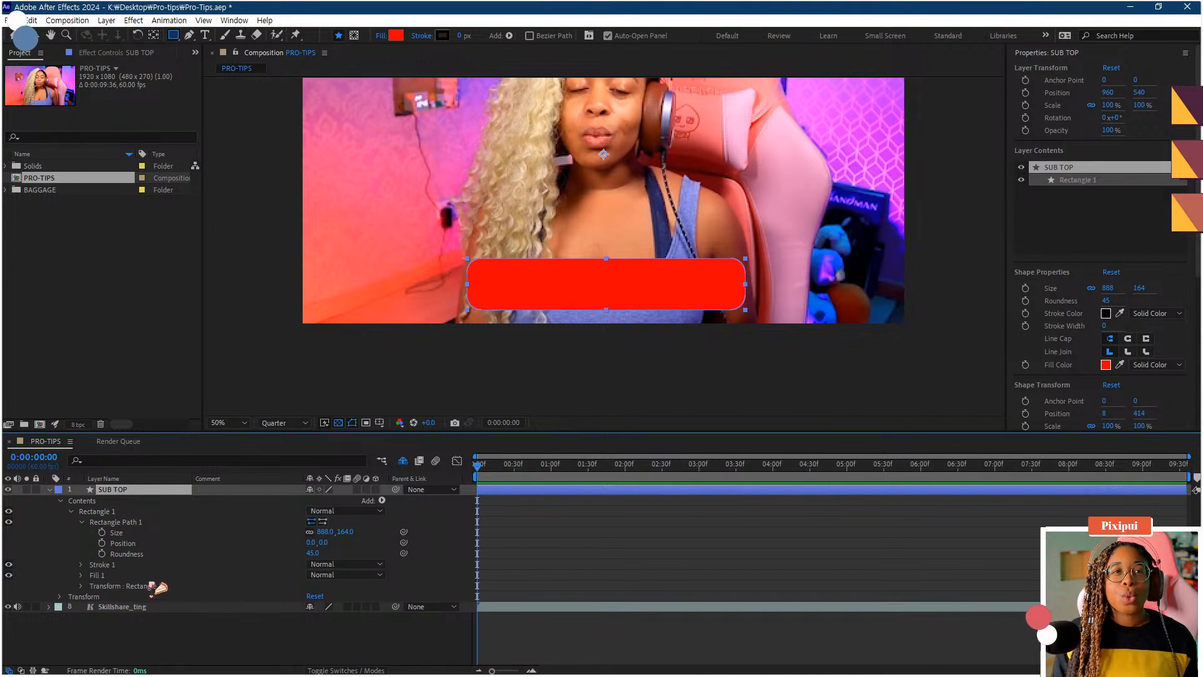
- Move the SUB TOP layer's anchor point to the centre of the rectangle with the Pan Behind tool
left_click(164, 639)
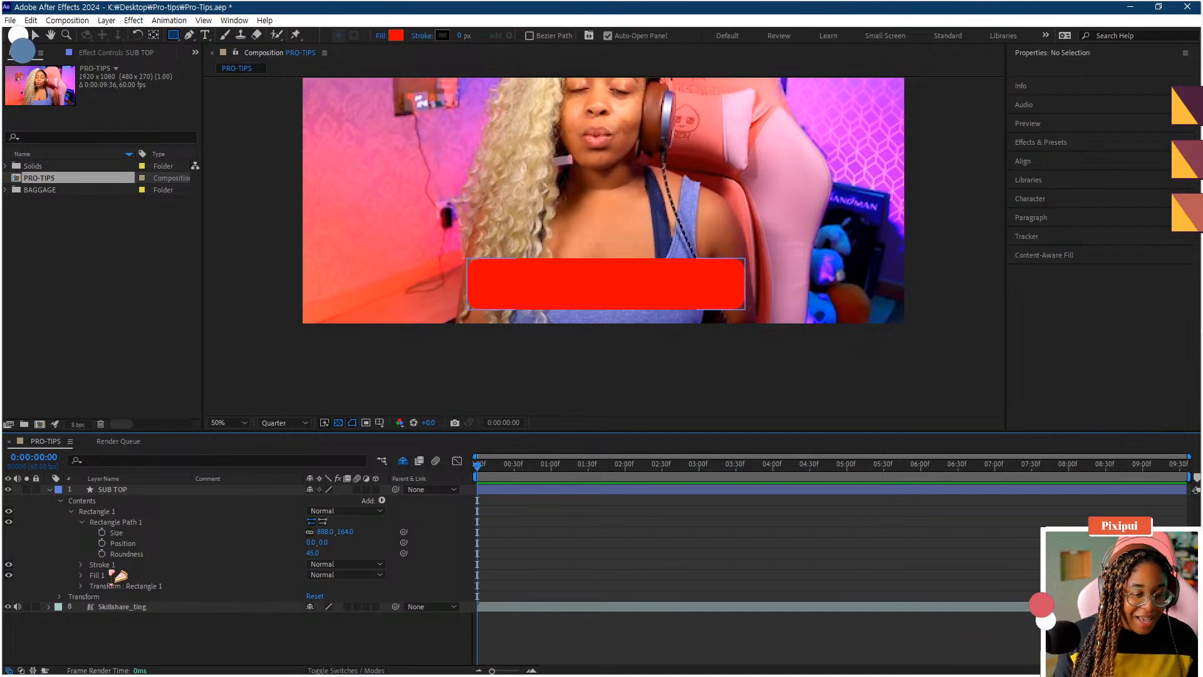
left_click(116, 493)
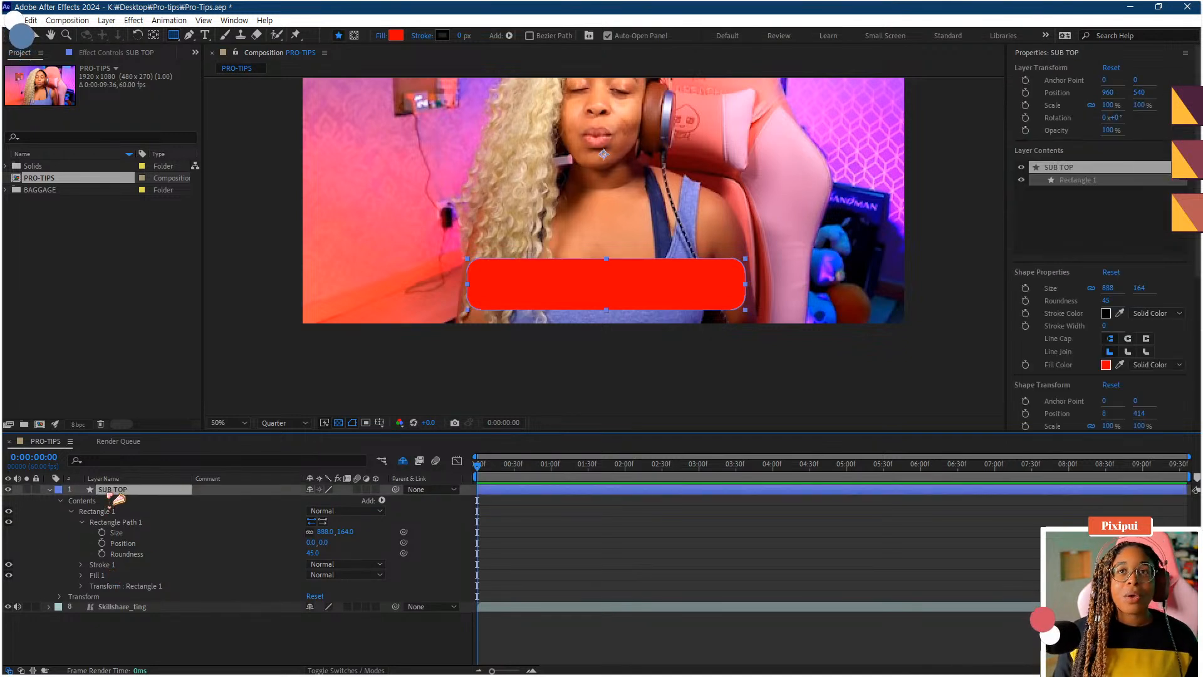
key("y")
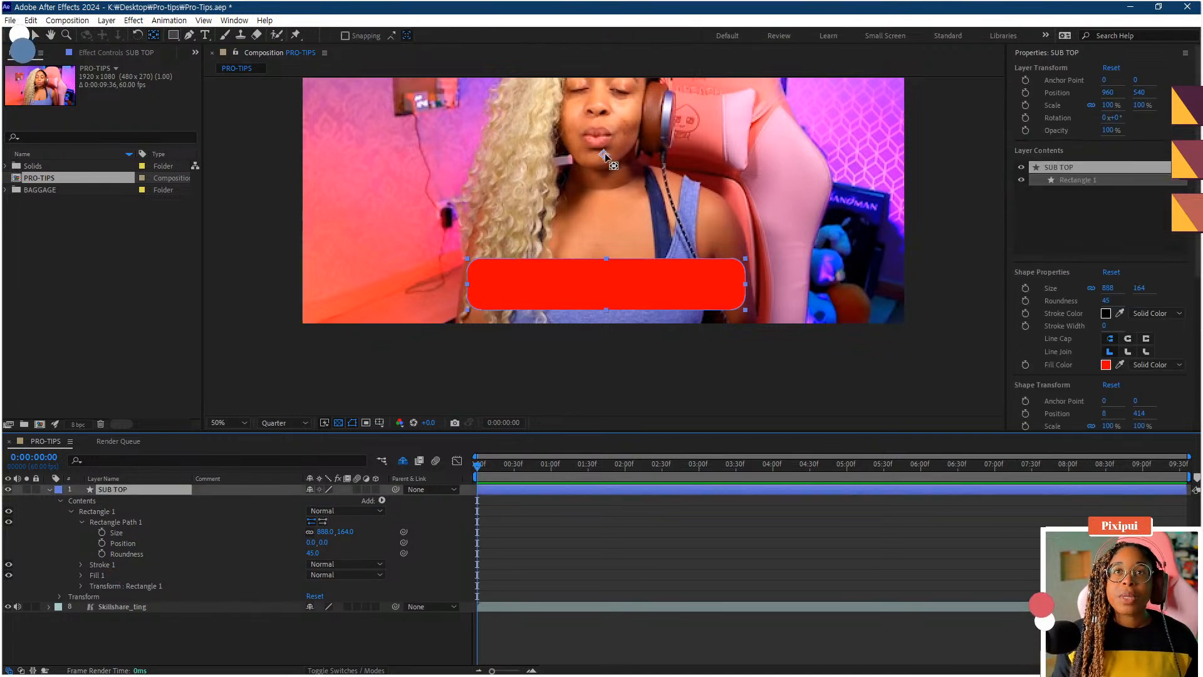
left_click_drag(604, 155, 603, 285)
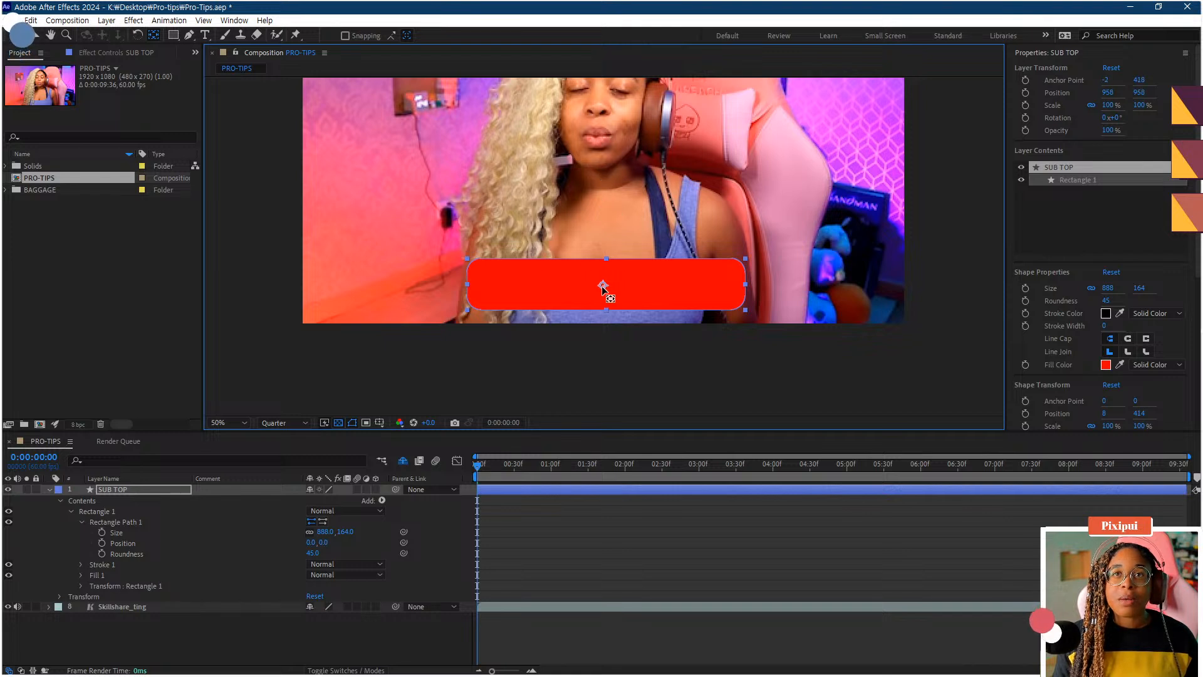
- Collapse the SUB TOP layer's properties and duplicate the layer
left_click(88, 491)
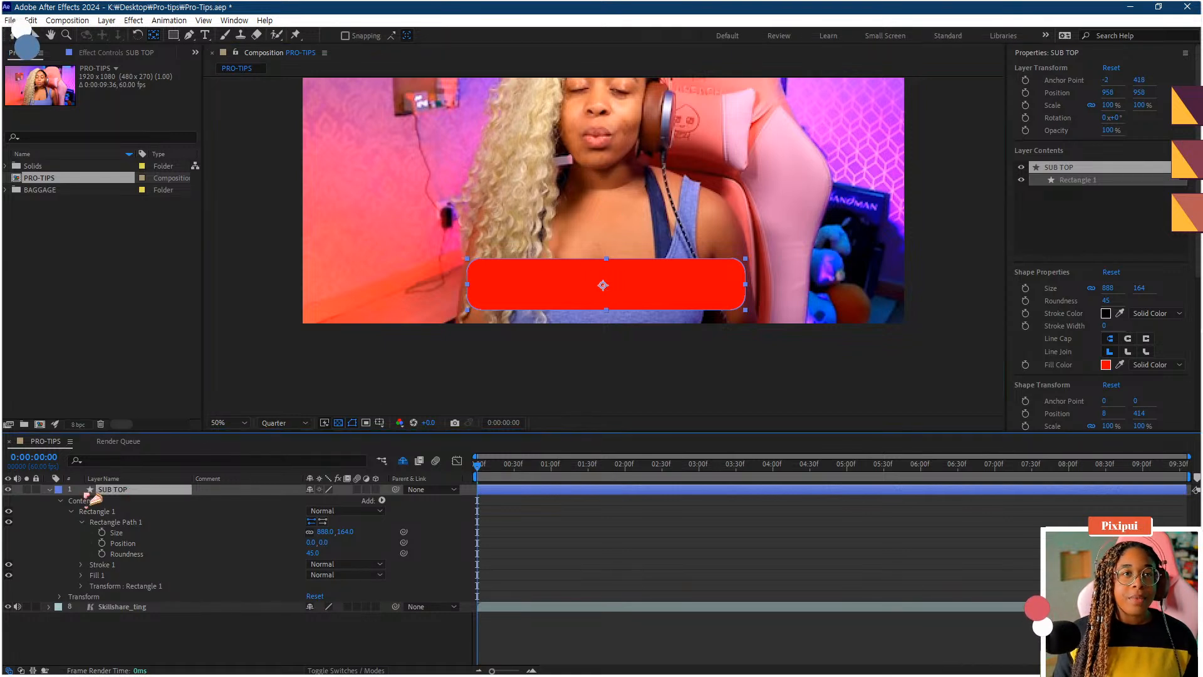
left_click(50, 490)
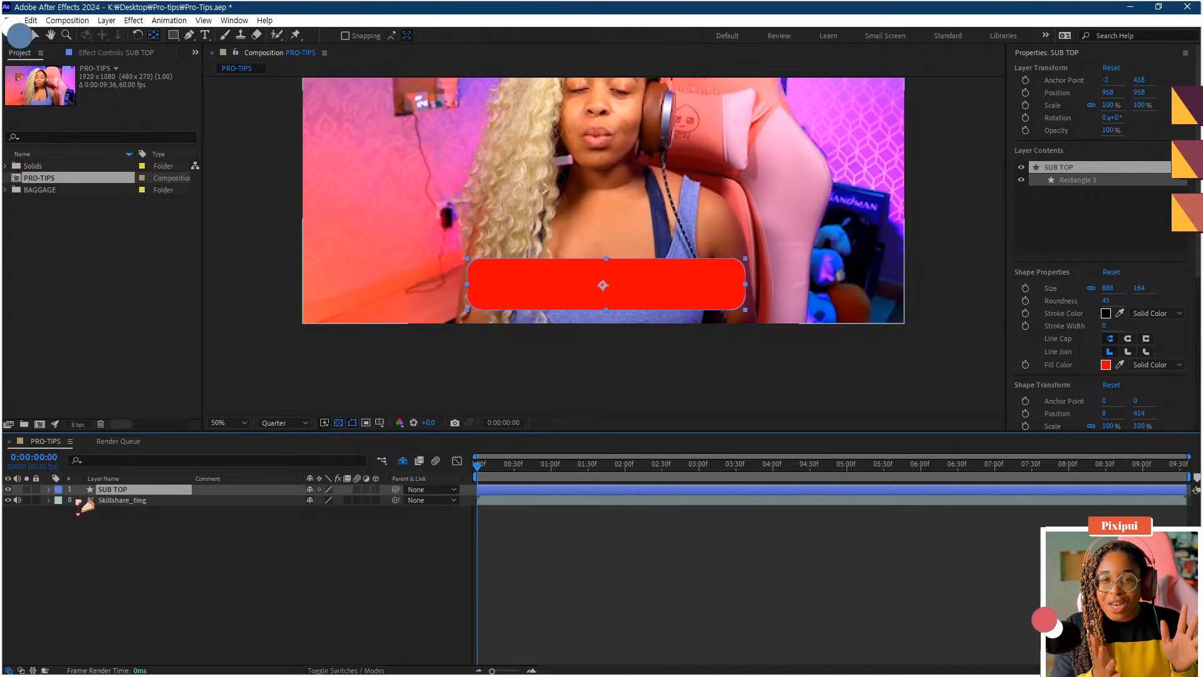
key("ctrl+d")
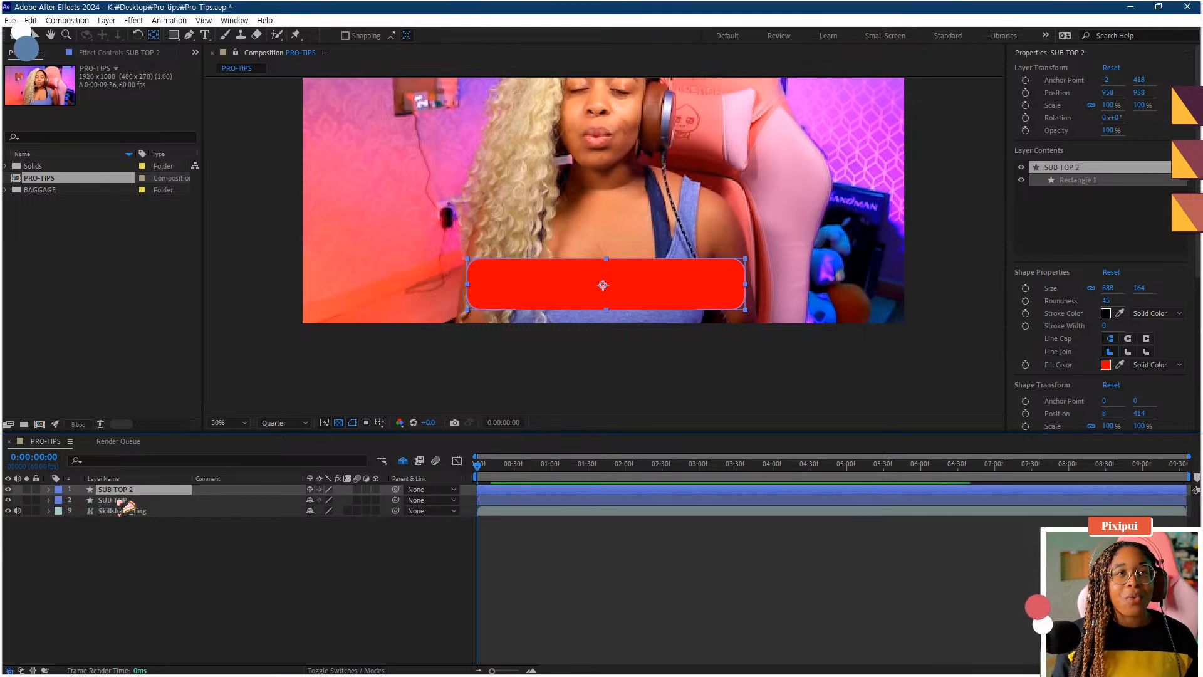
- Rename the duplicated layer to SUB BOTTOM
left_click_drag(124, 508, 123, 506)
right_click(123, 501)
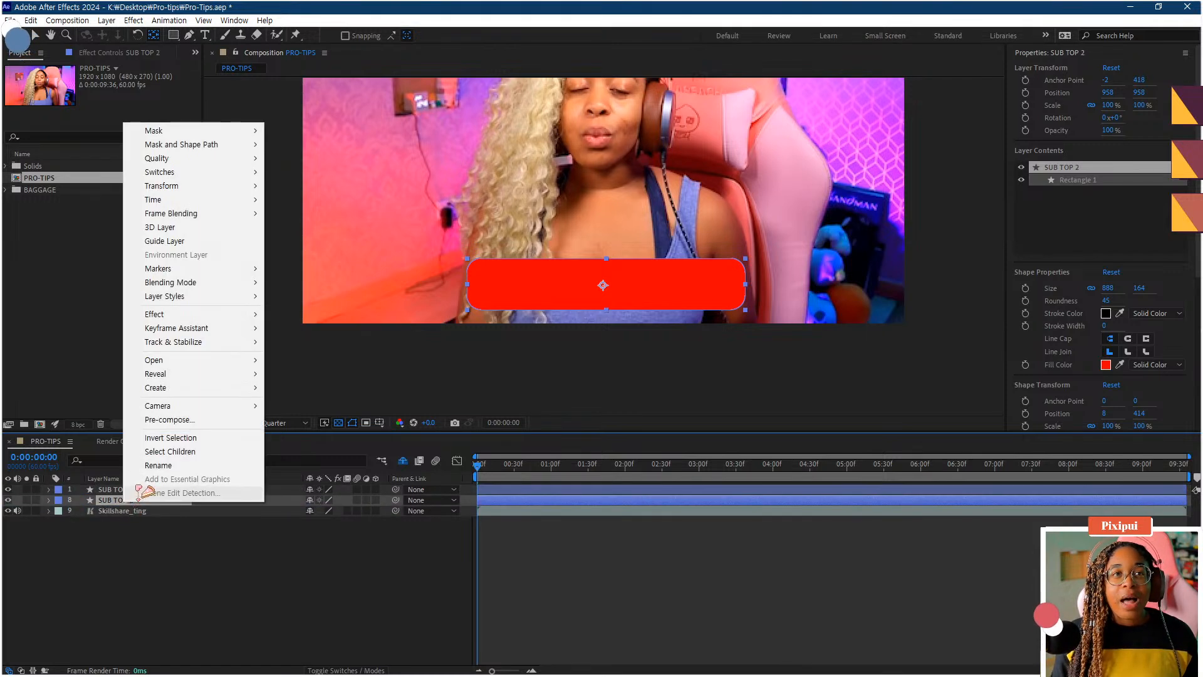
left_click(156, 465)
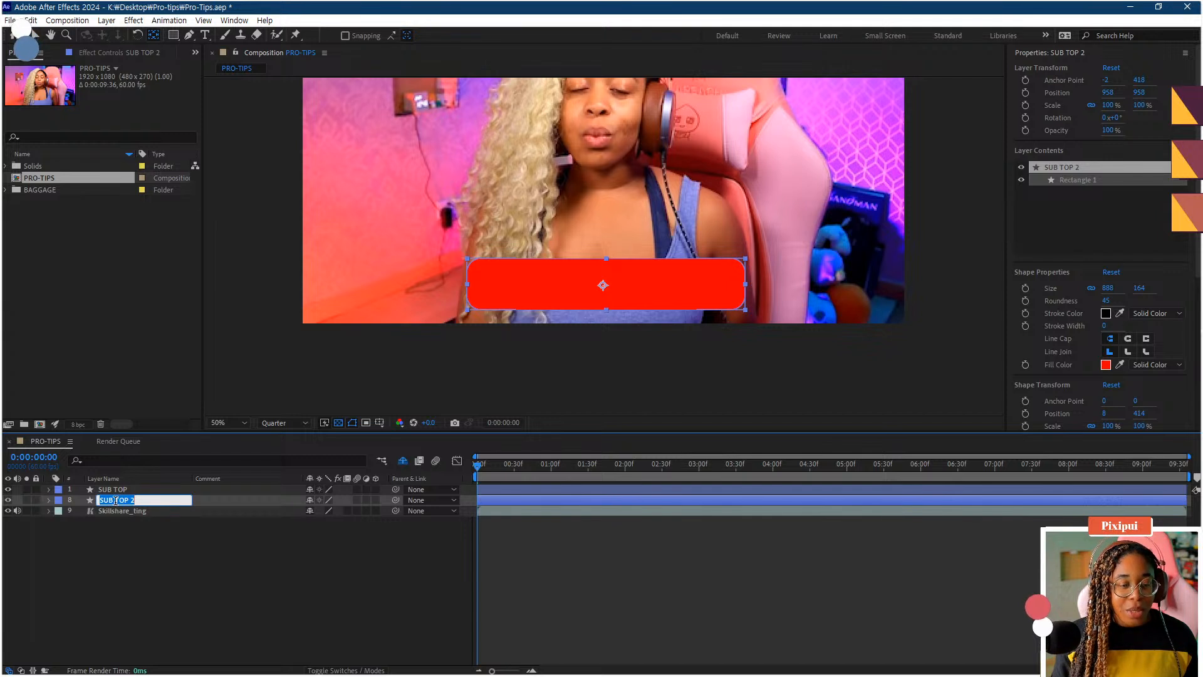
left_click_drag(115, 501, 150, 504)
type("BOT")
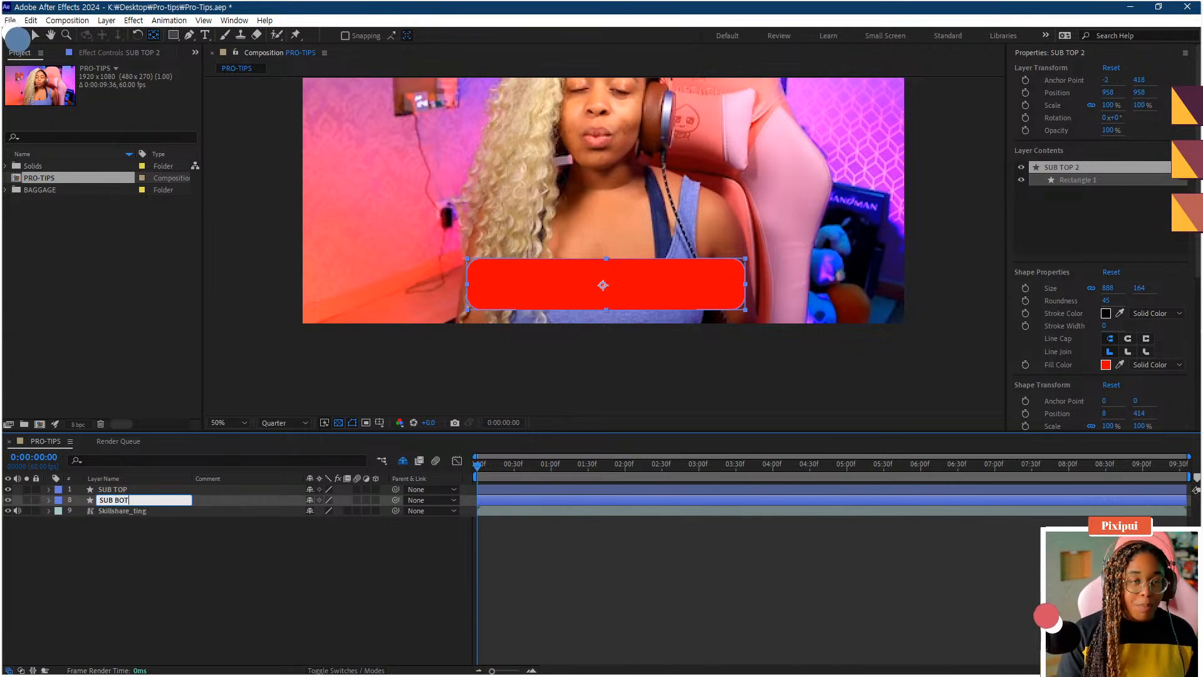
type("TOM")
key("Return")
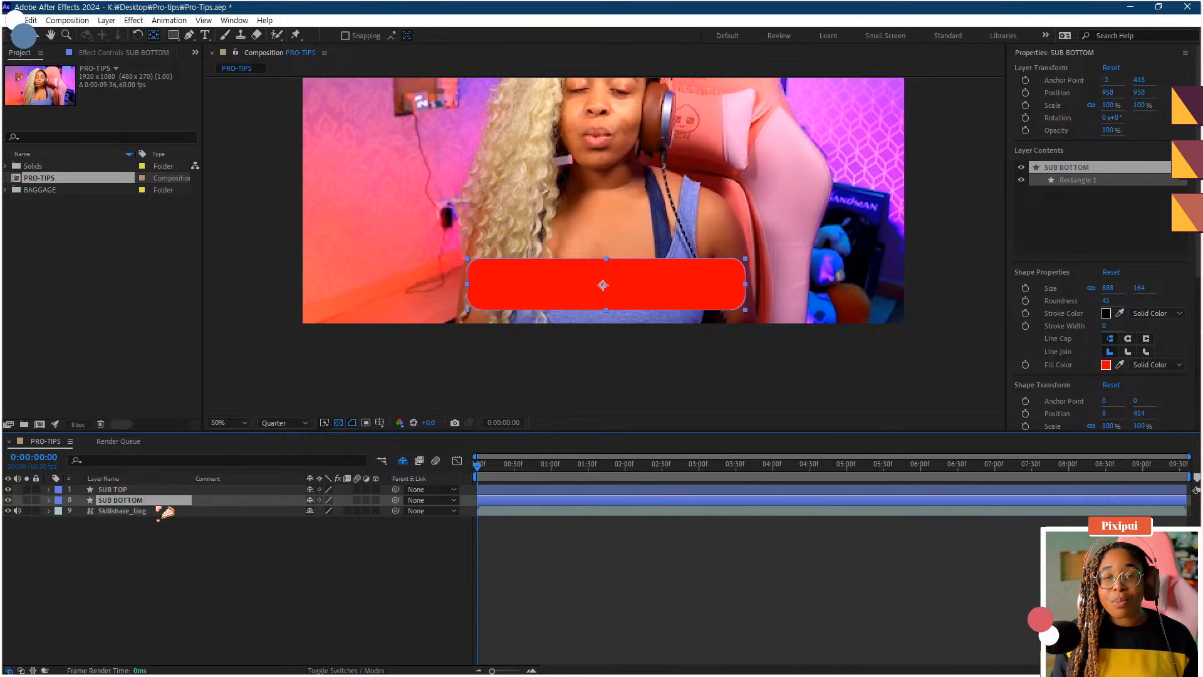
- Nudge the SUB BOTTOM layer a few pixels down and to the right
left_click(192, 557)
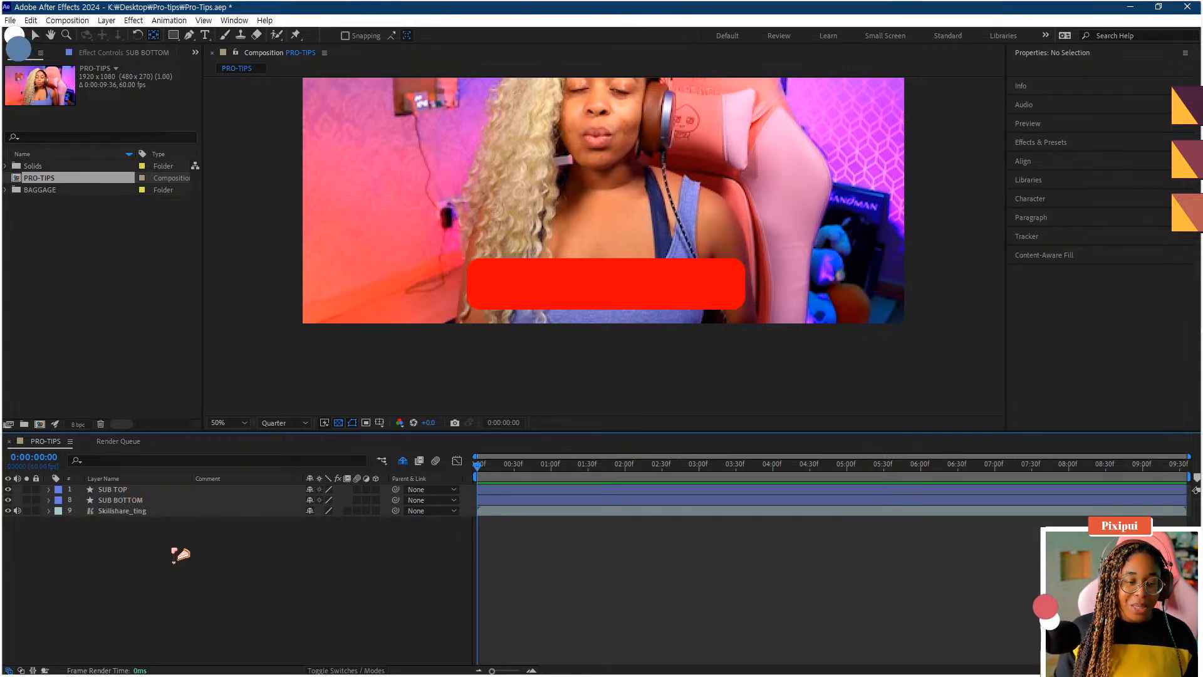
left_click(116, 500)
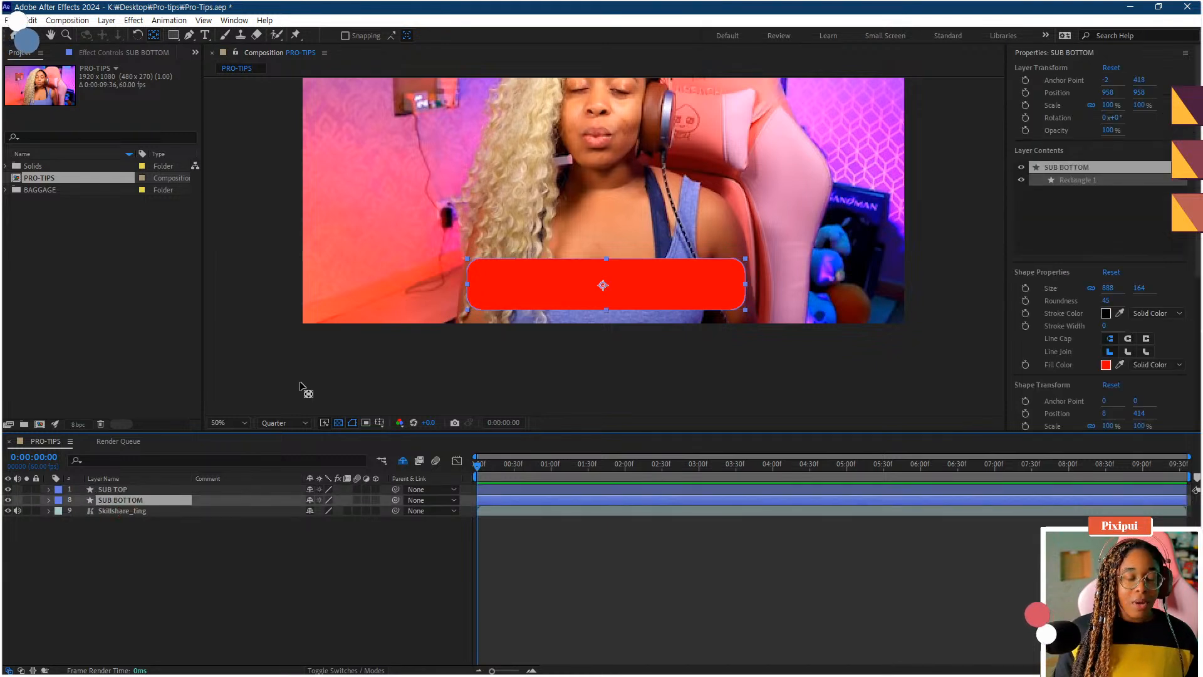
key("v")
key("Down")
key("Down")
key("Down")
key("Down")
key("Down")
key("Down")
key("Right")
key("Right")
key("Right")
key("Right")
key("Right")
key("Right")
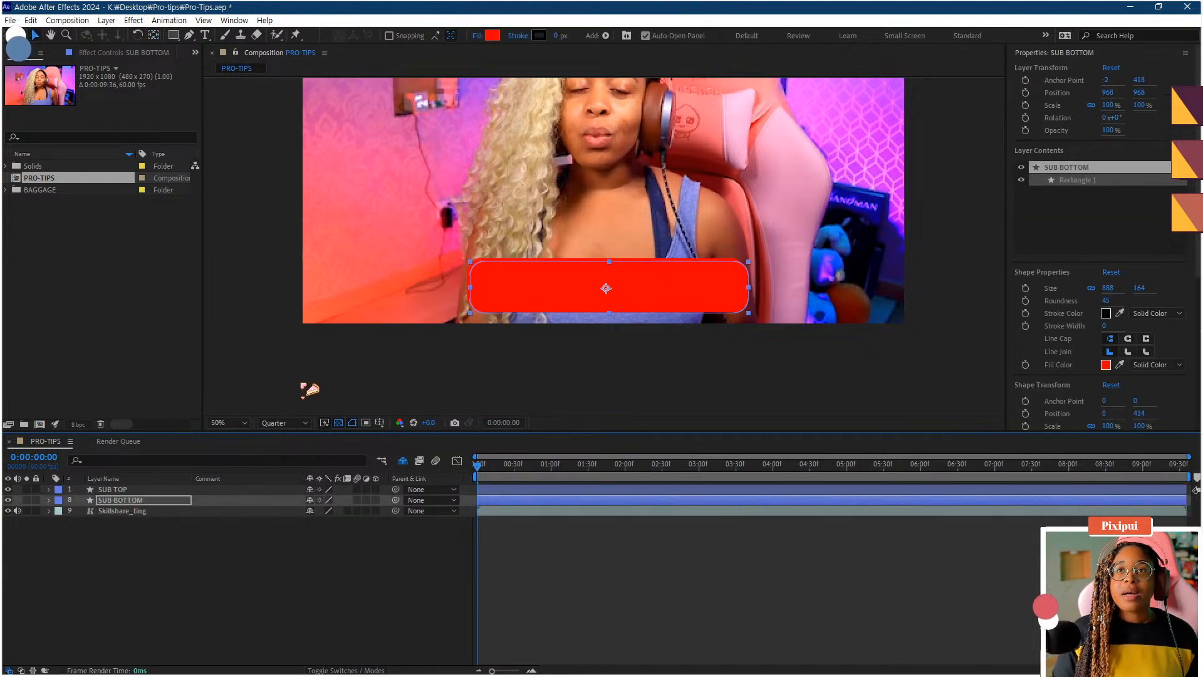
- Change the SUB TOP layer's fill colour to pink FC67F3
left_click(139, 491)
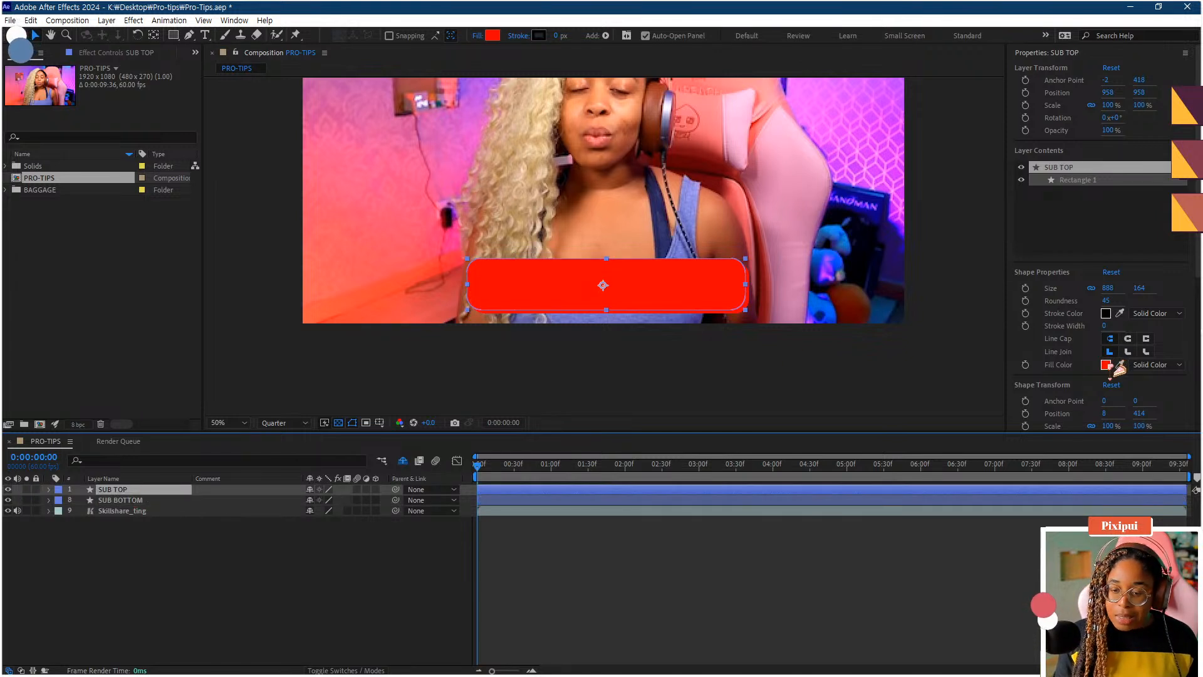
left_click(1108, 365)
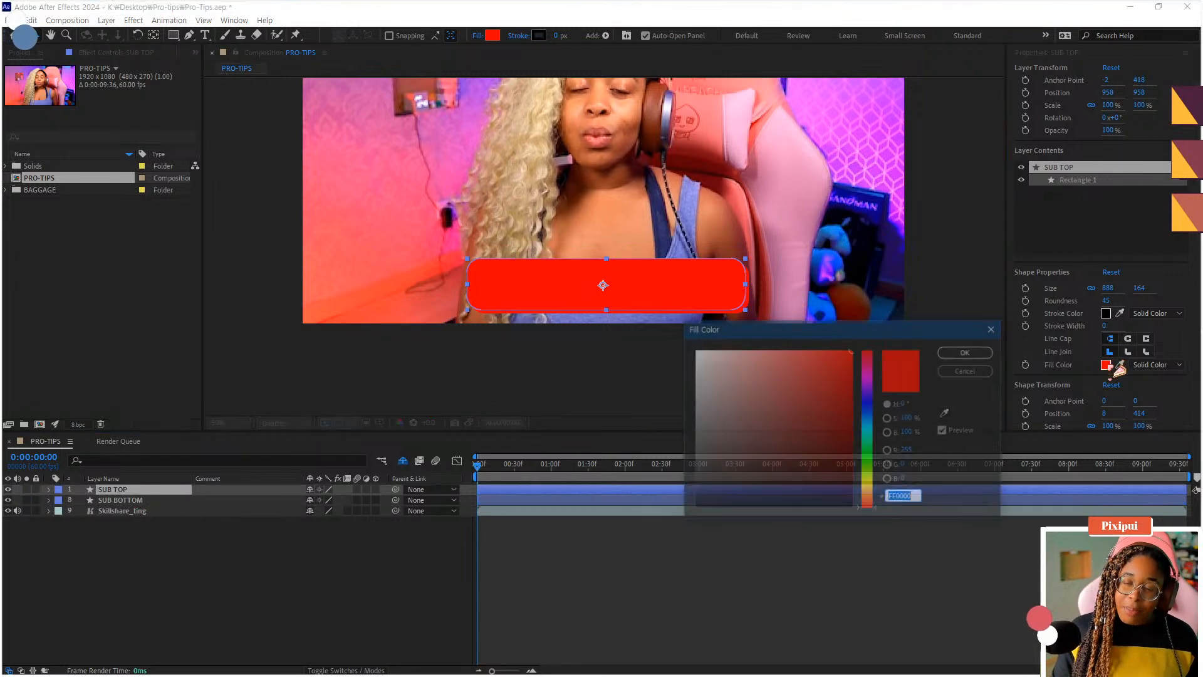
left_click(867, 374)
mouse_move(823, 378)
left_mouse_down()
mouse_move(808, 351)
mouse_move(777, 346)
mouse_move(787, 351)
left_mouse_up()
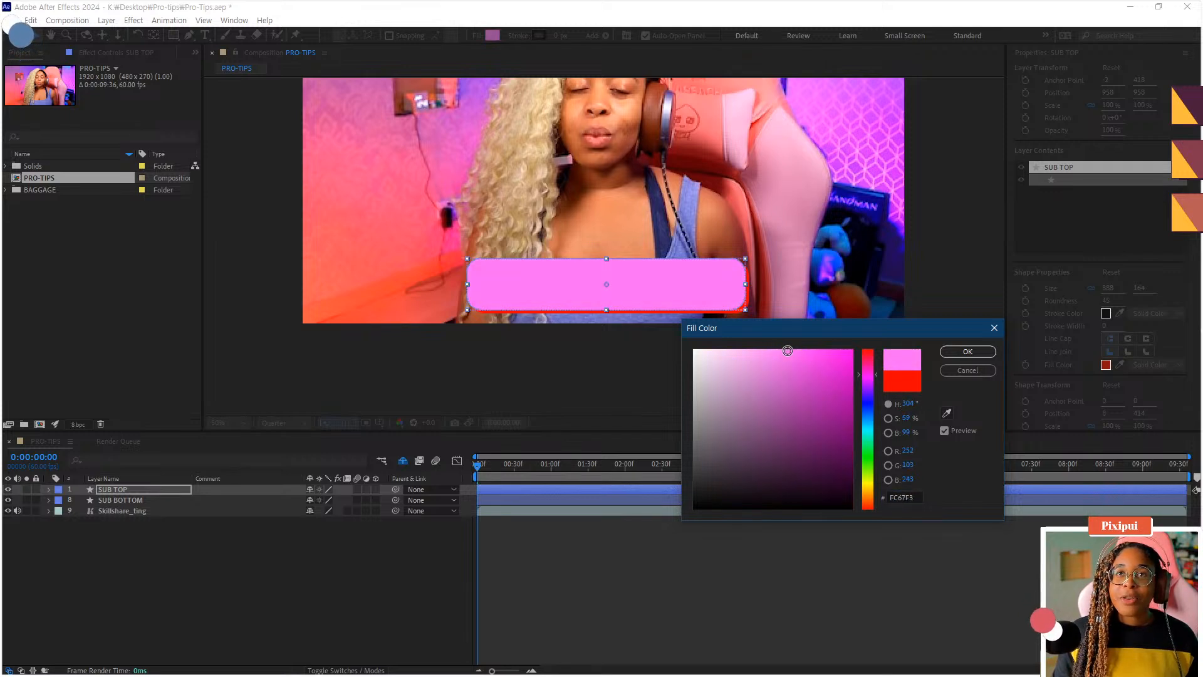
left_click(947, 348)
- Change the SUB BOTTOM layer's fill colour to an orange-yellow
left_click(135, 501)
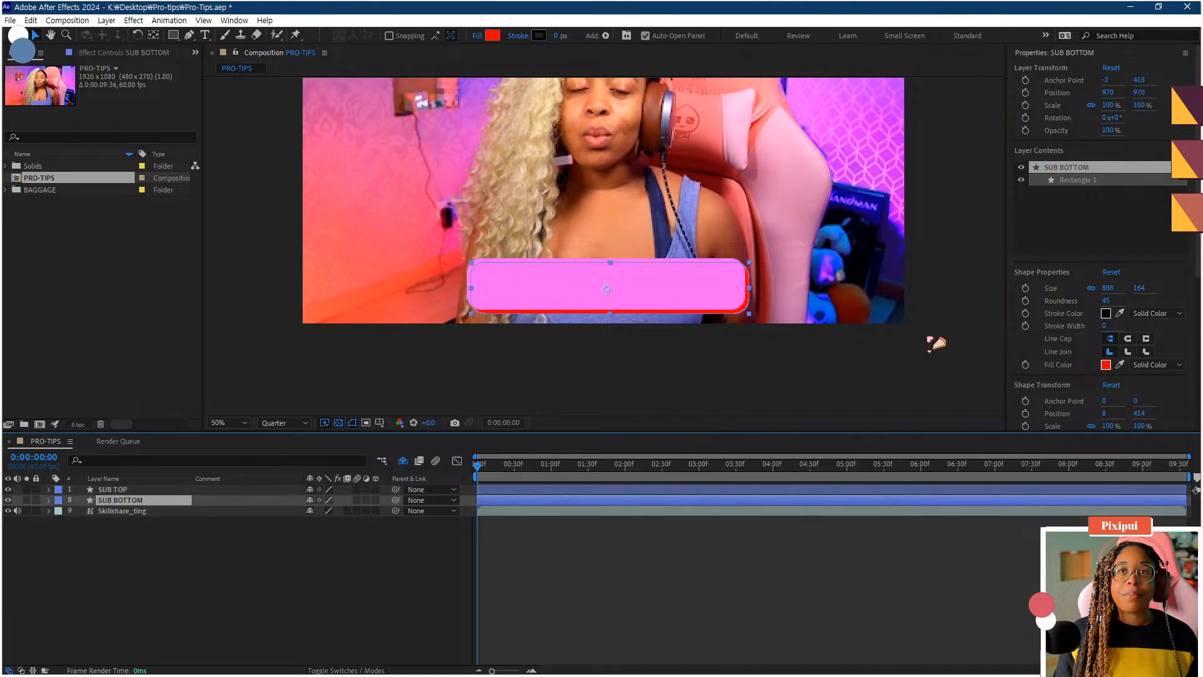
left_click(1105, 364)
left_click(867, 487)
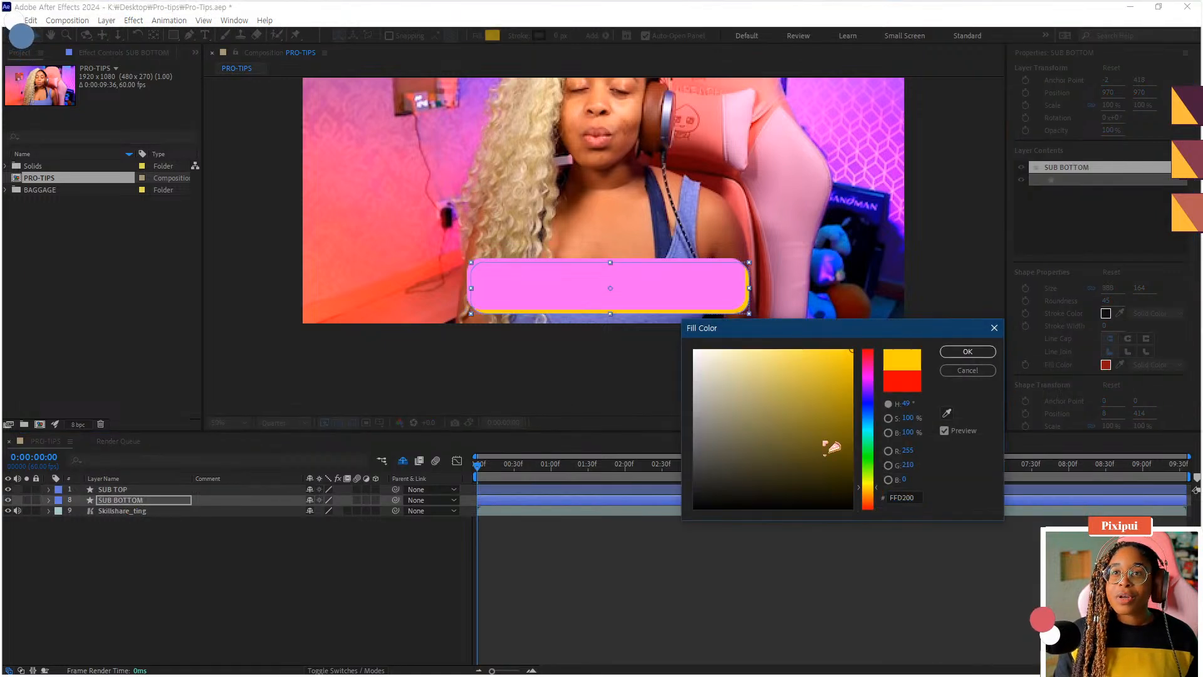
left_click_drag(810, 383, 862, 350)
left_click(872, 486)
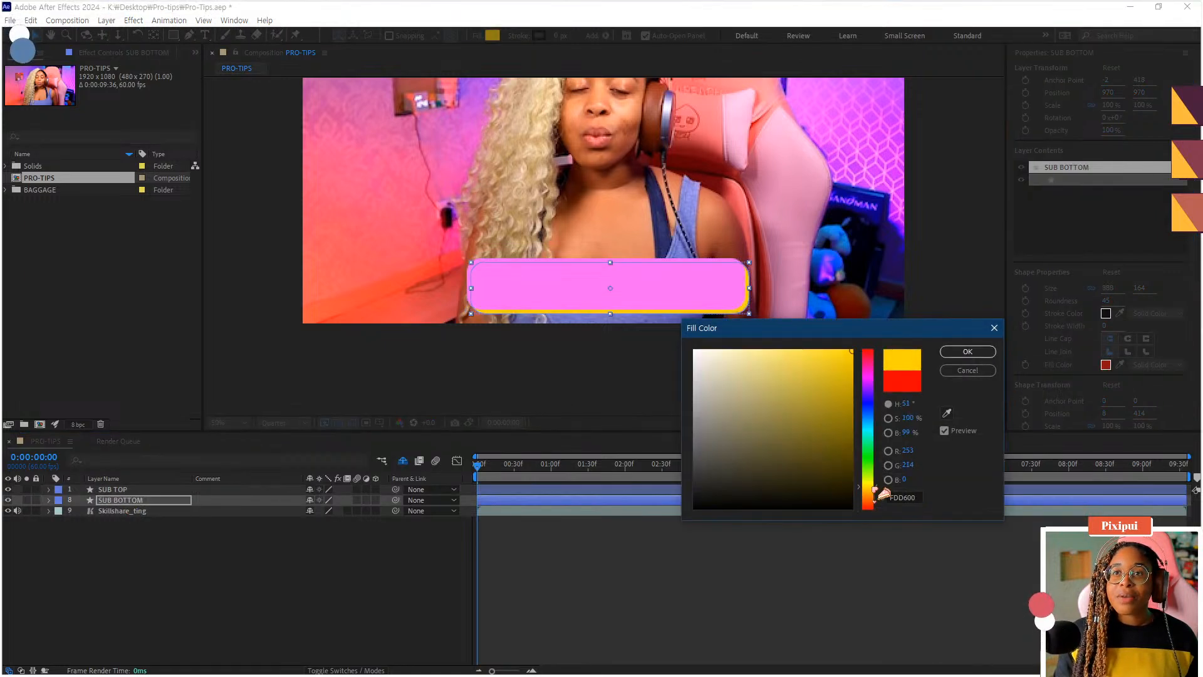
left_click(868, 493)
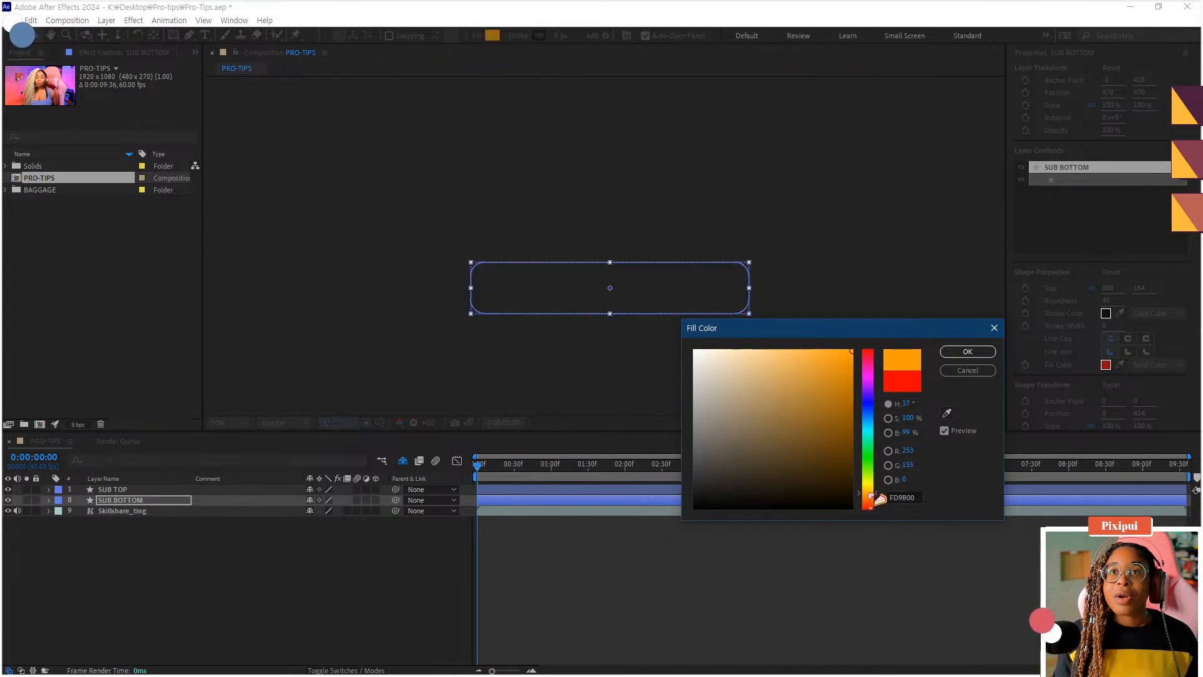
left_click(868, 490)
left_click(967, 352)
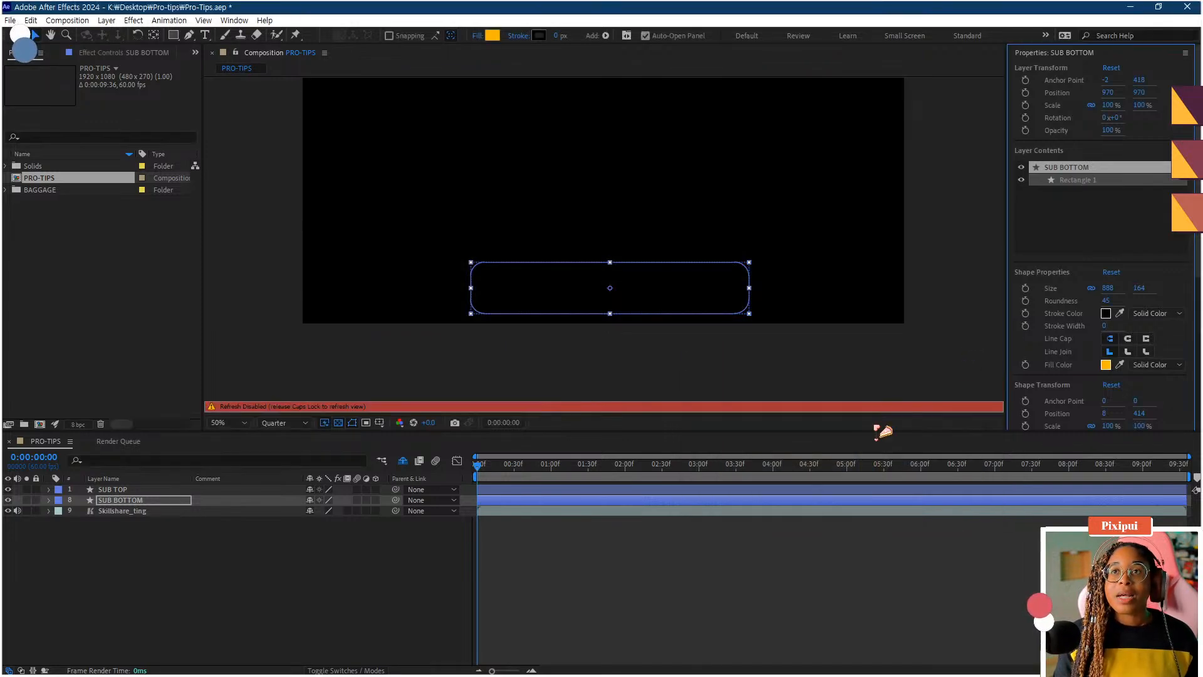
- Deselect the layers and save the project
left_click(703, 575)
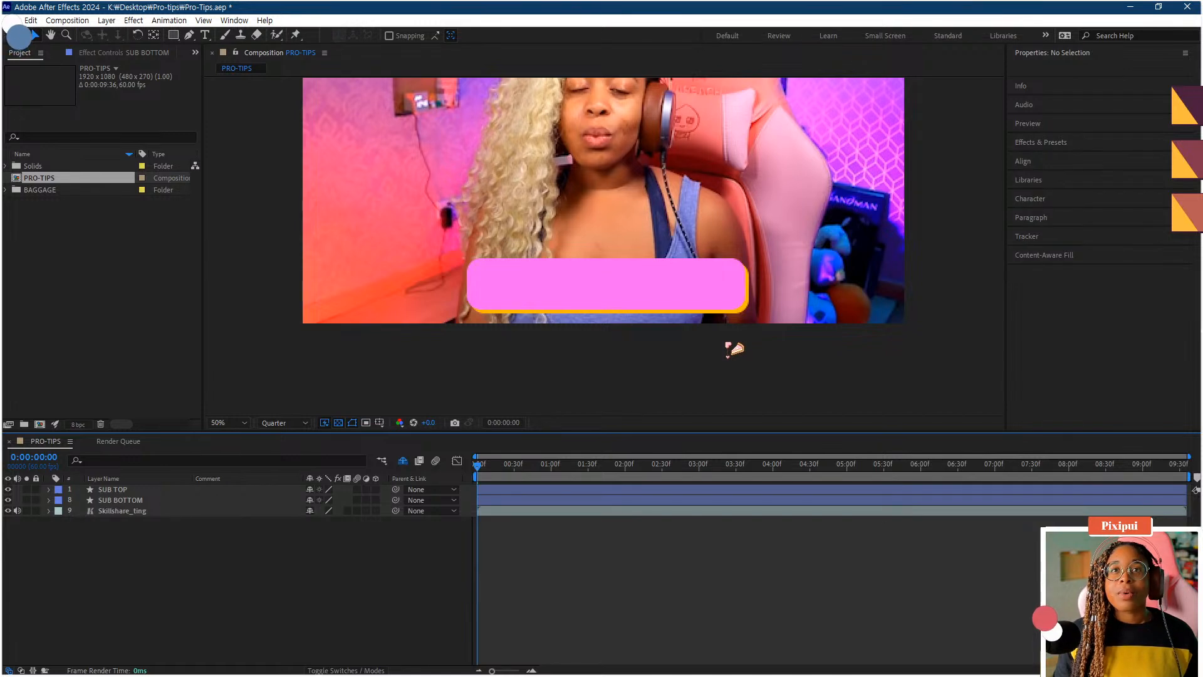
left_click_drag(588, 326, 601, 334)
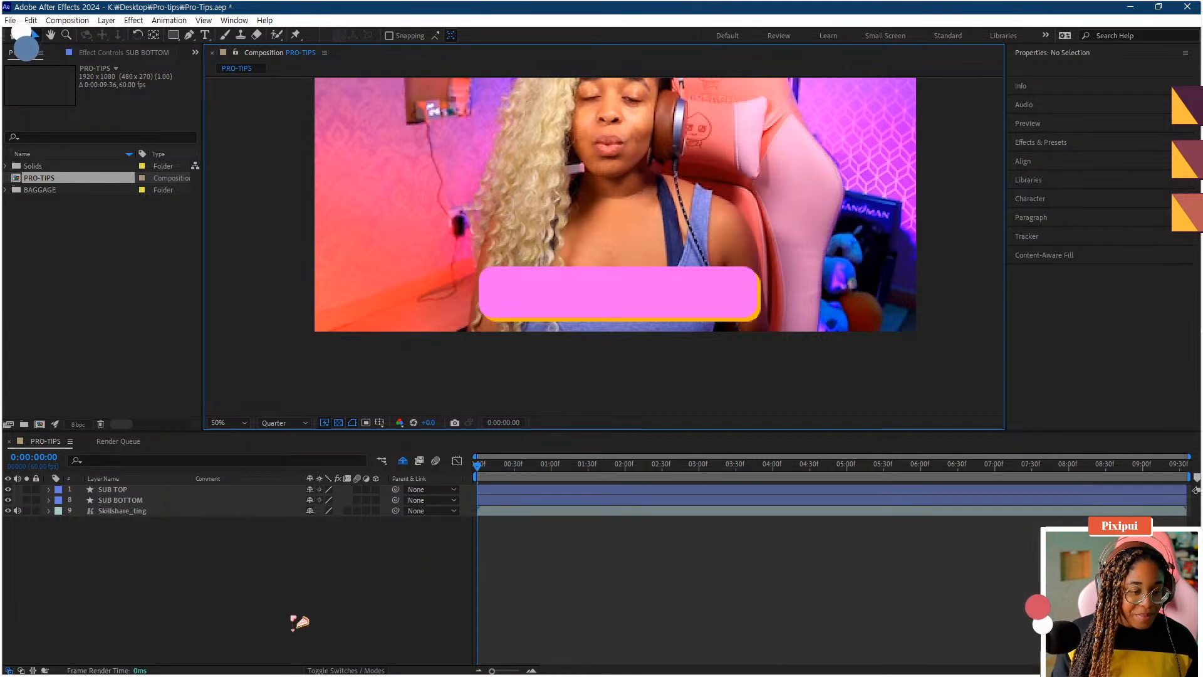
left_click(254, 654)
key("ctrl+s")
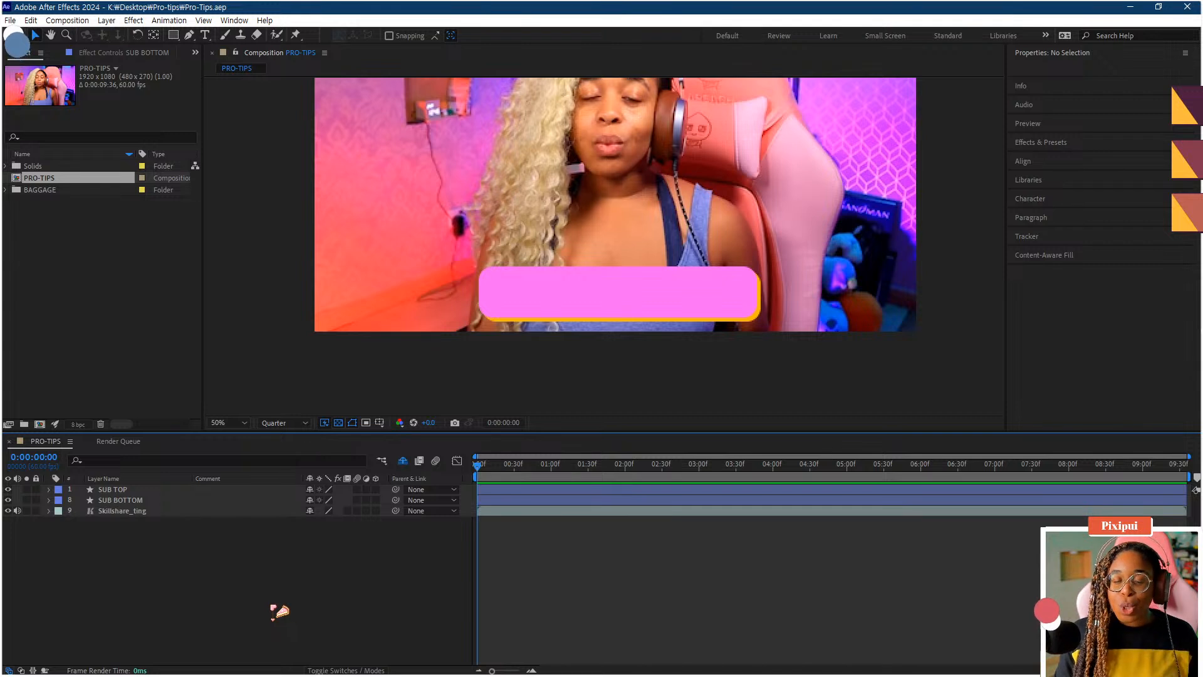
- Try nudging the SUB BOTTOM layer further down and right, then undo the move
left_click(633, 301)
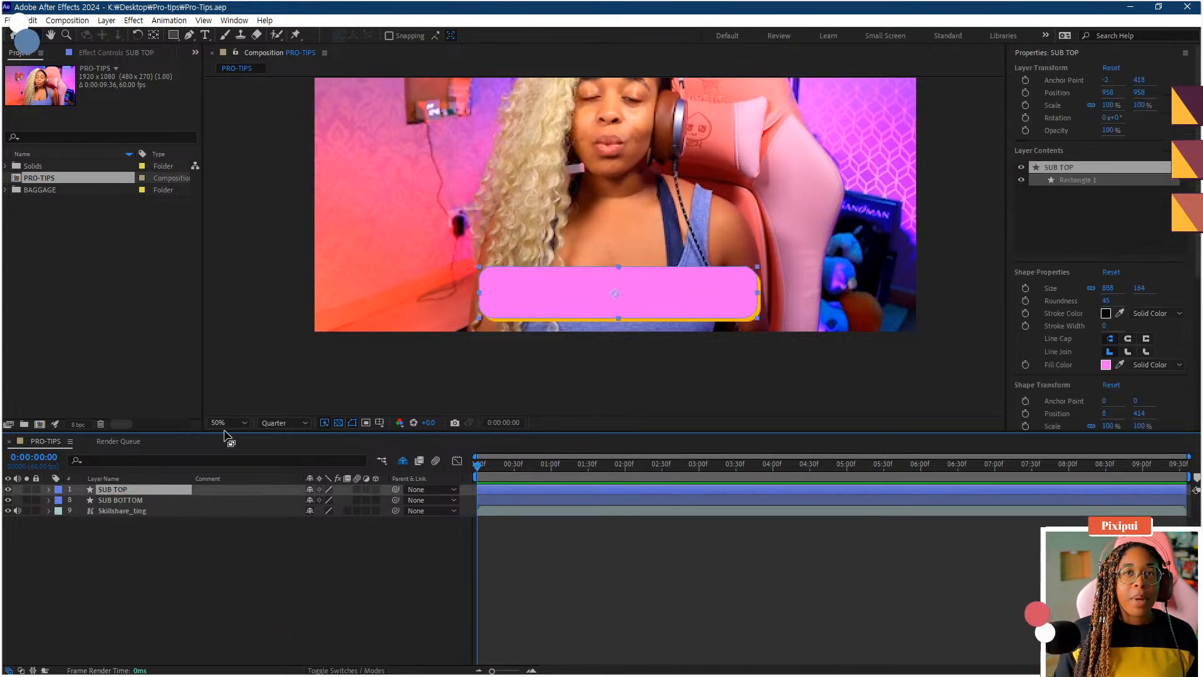
mouse_move(641, 303)
left_mouse_down()
mouse_move(628, 298)
mouse_move(636, 310)
left_mouse_up()
left_click(129, 500)
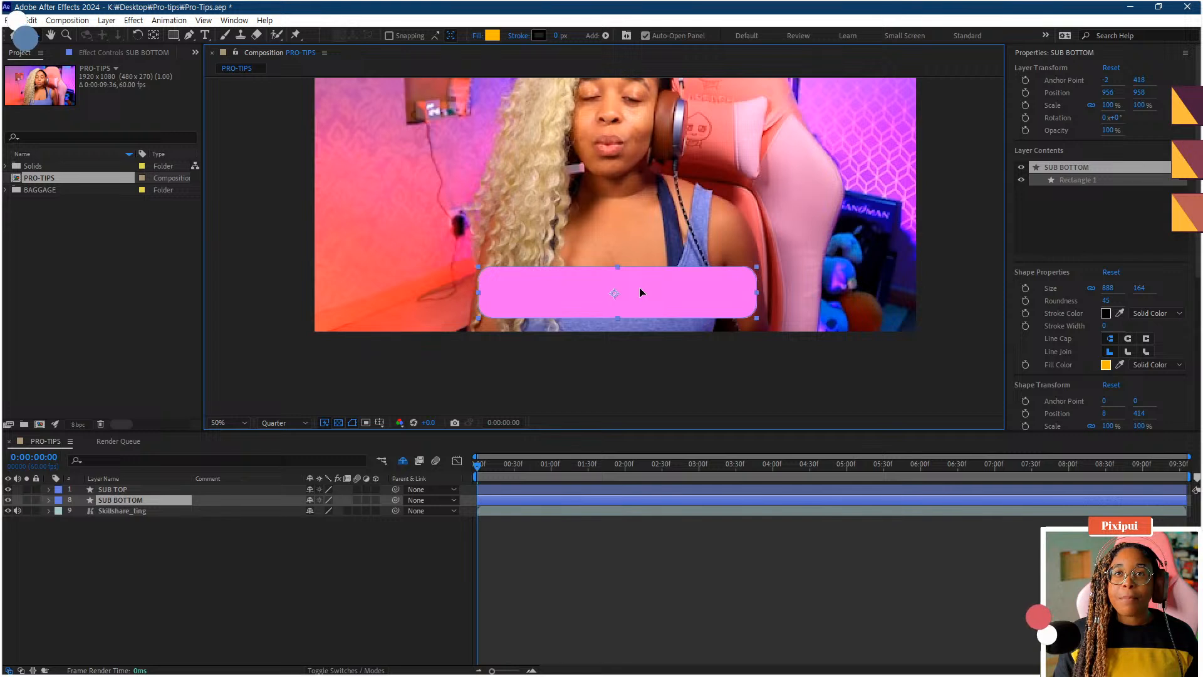
left_click_drag(639, 287, 647, 293)
key("Return")
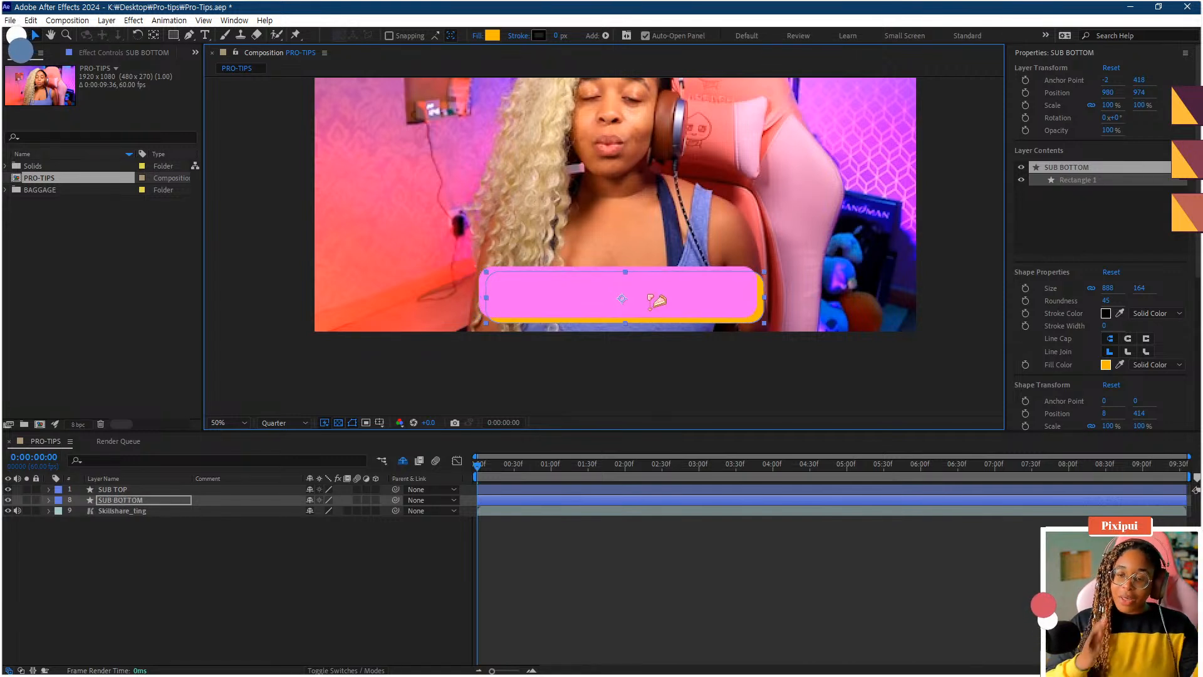
key("ctrl+z")
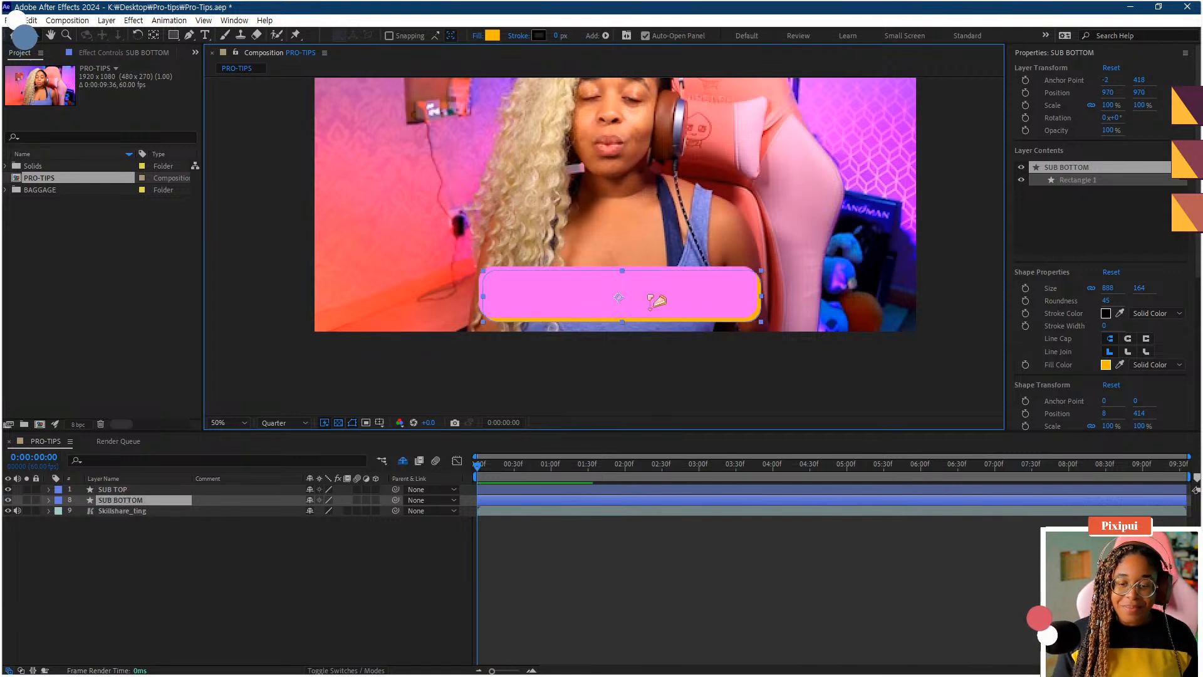
- Open the BAGGAGE folder and preview its image files
left_click(191, 566)
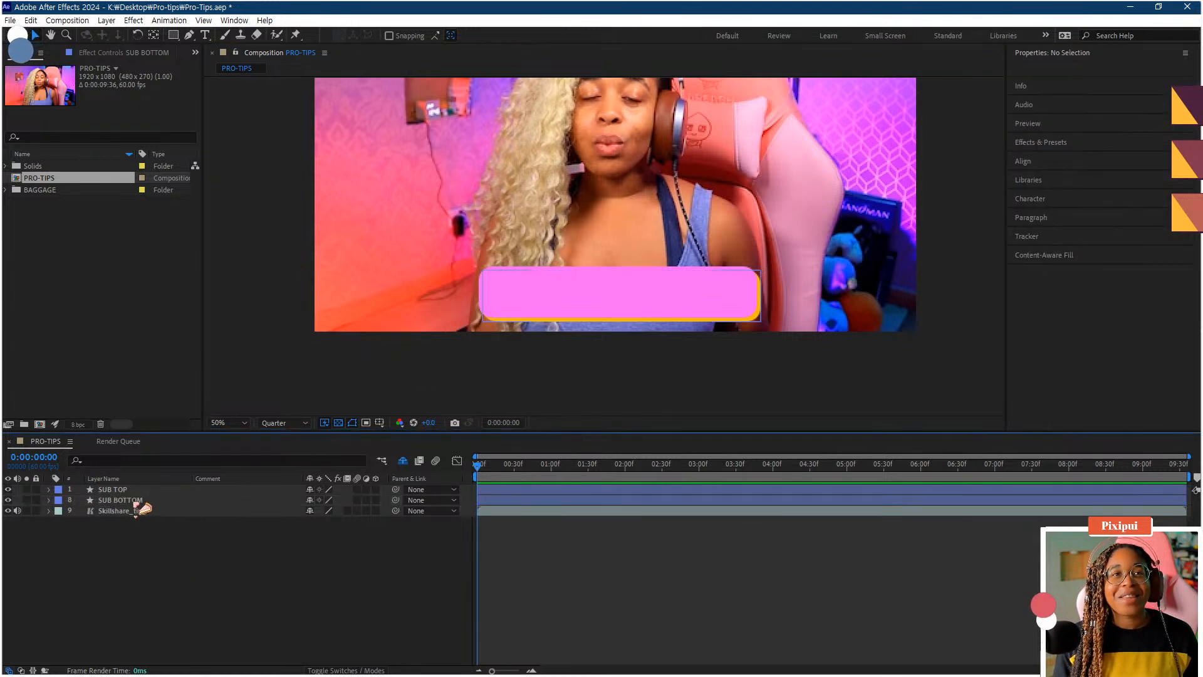
left_click(132, 489)
left_click(155, 540)
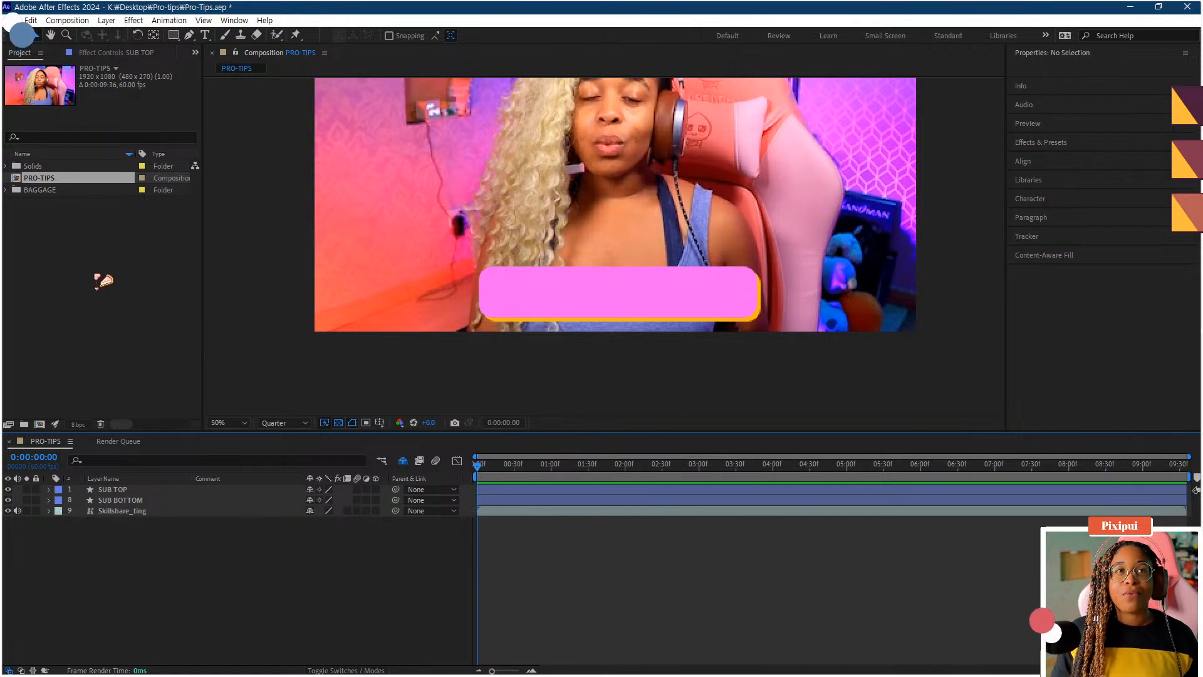
left_click(7, 190)
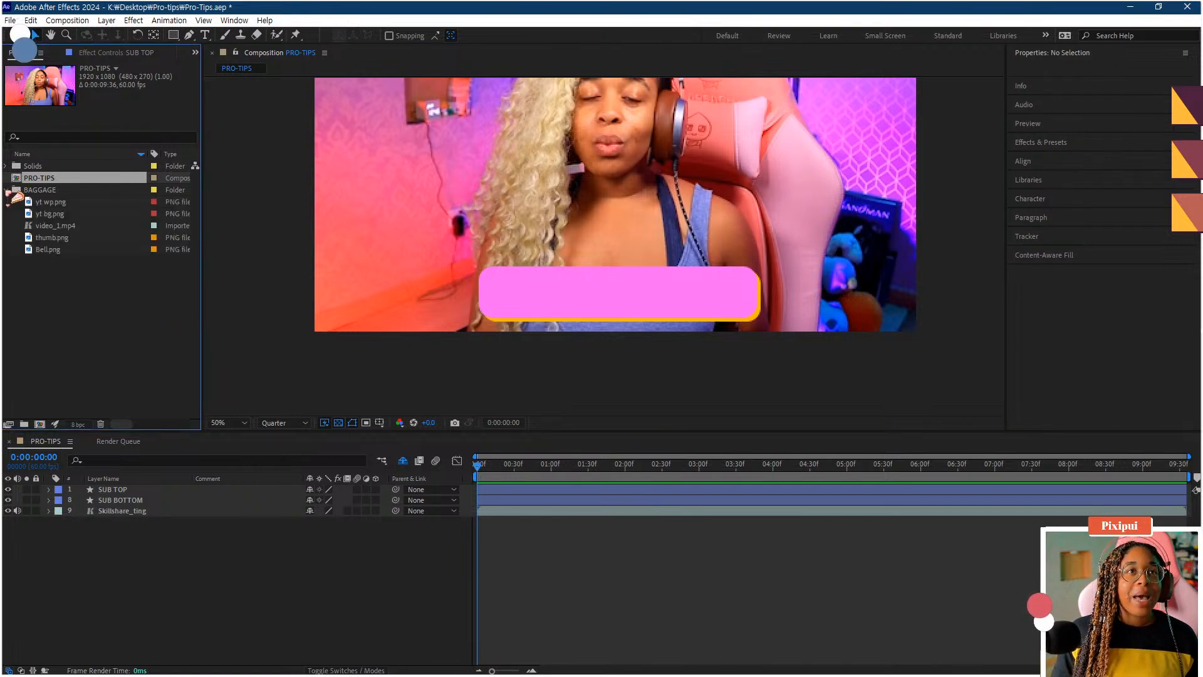
left_click(52, 202)
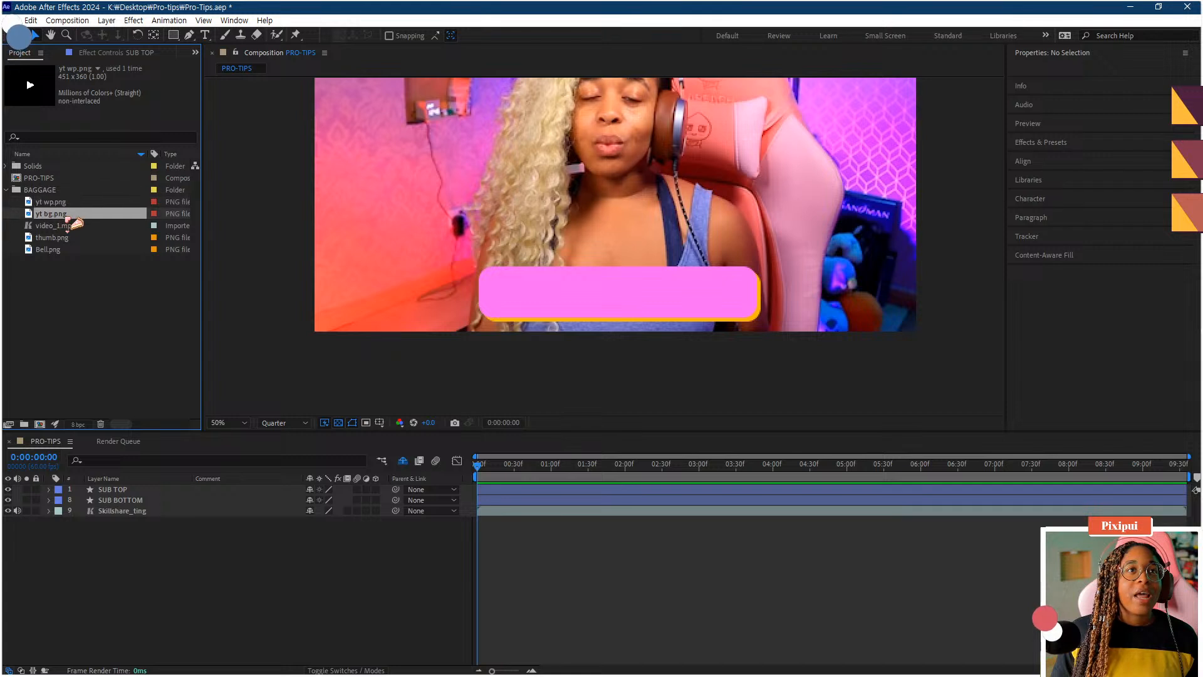
left_click(61, 214)
left_click(63, 202)
left_click(64, 214)
left_click(65, 237)
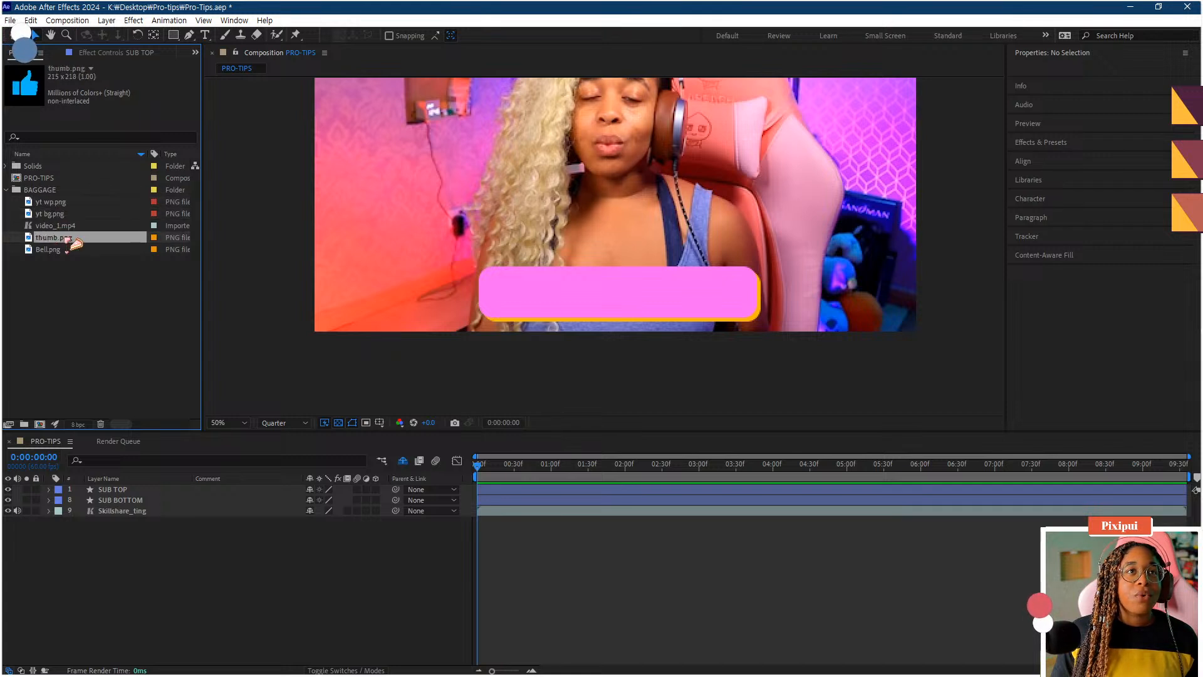
left_click(65, 249)
left_click(66, 238)
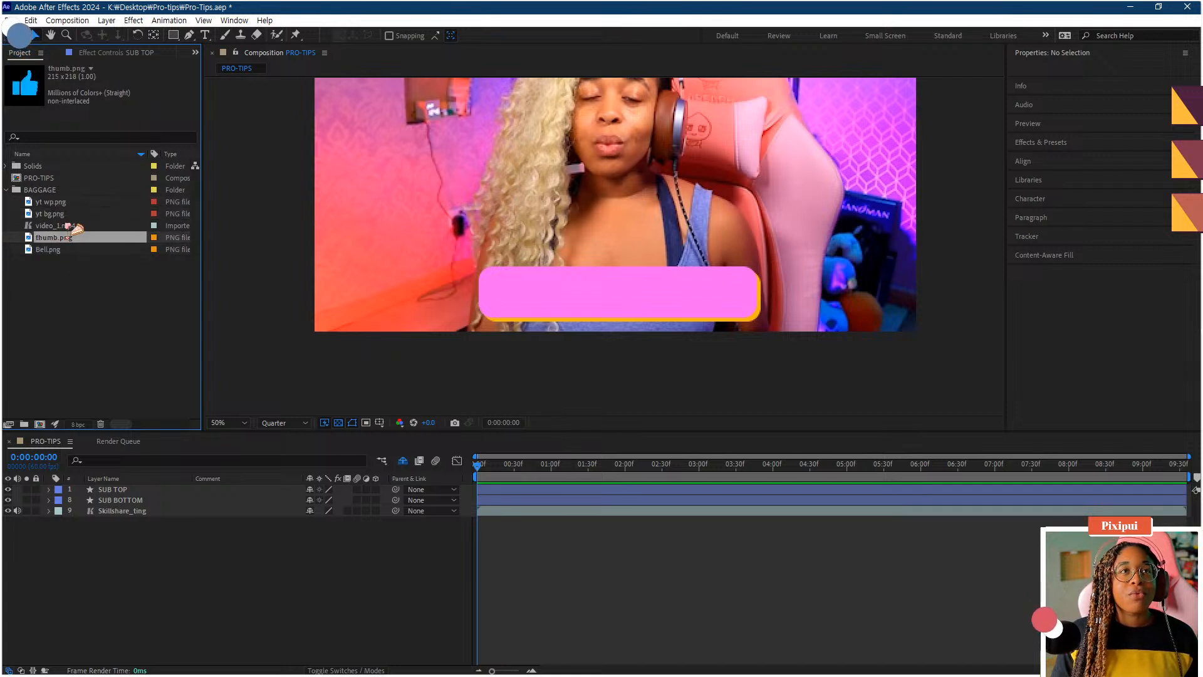
- Add yt wp.png and yt bg.png to the composition above the shape layers
left_click(65, 214)
left_click(65, 203, "ctrl")
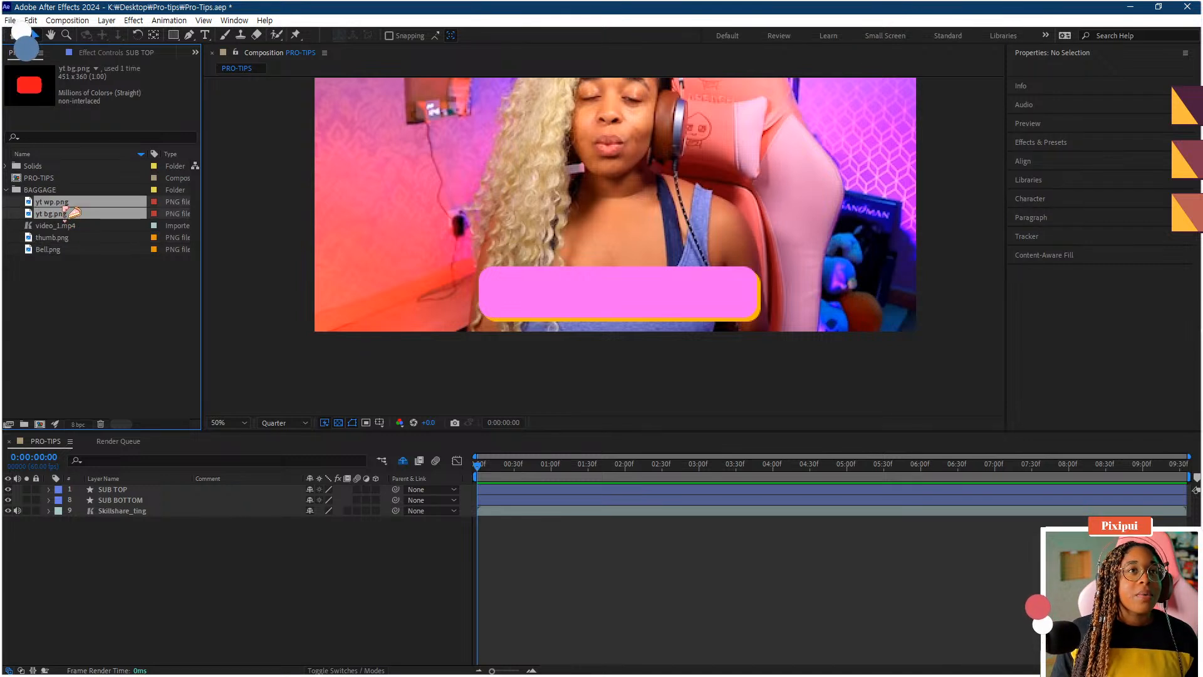
left_click_drag(69, 226, 129, 494)
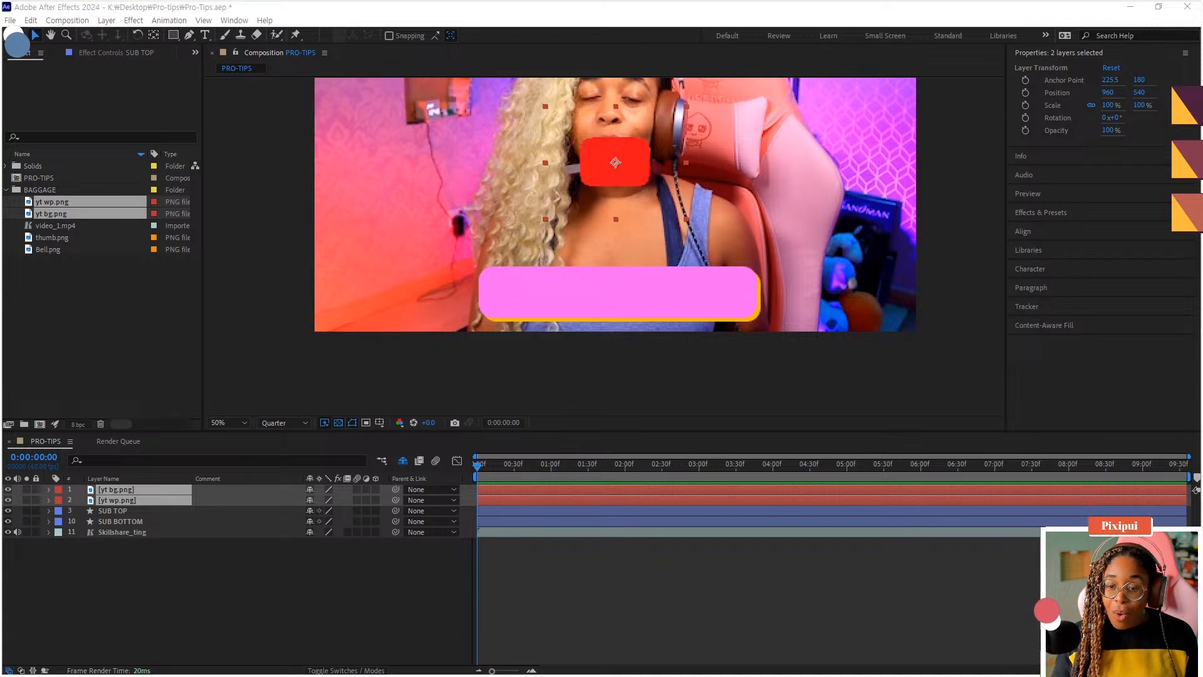
- Collapse the BAGGAGE folder and move yt wp.png above yt bg.png in the layer stack
left_click(59, 352)
left_click(7, 190)
left_click(223, 606)
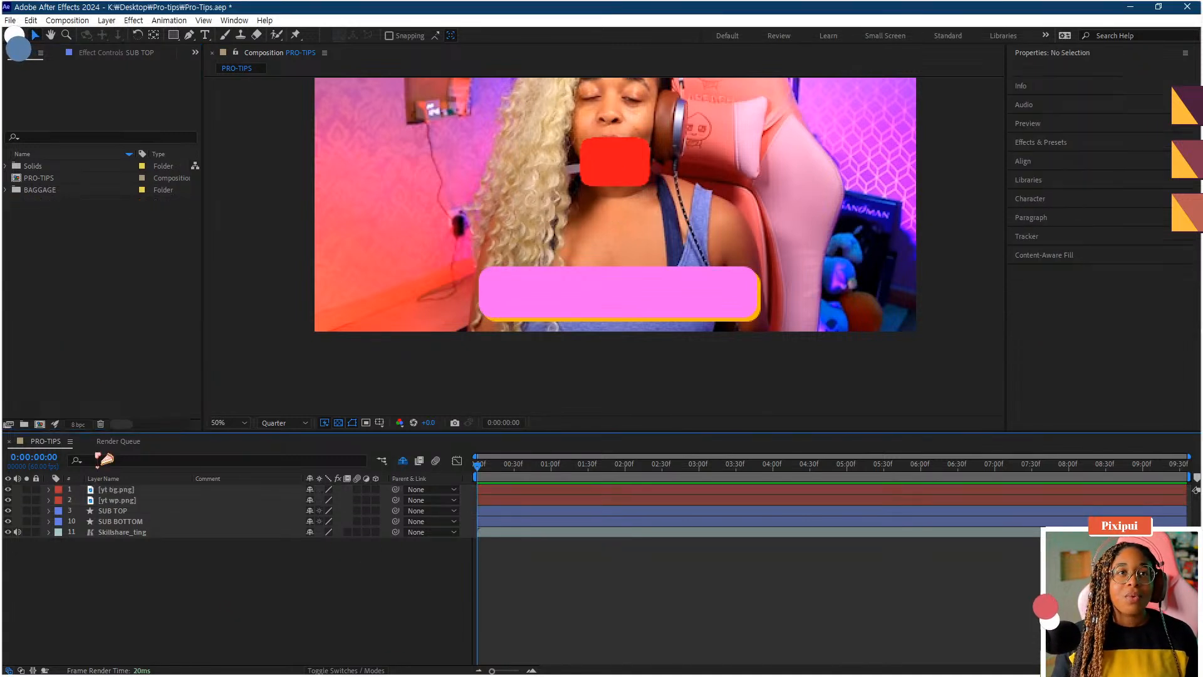
left_click(121, 488)
left_click_drag(126, 500, 124, 489)
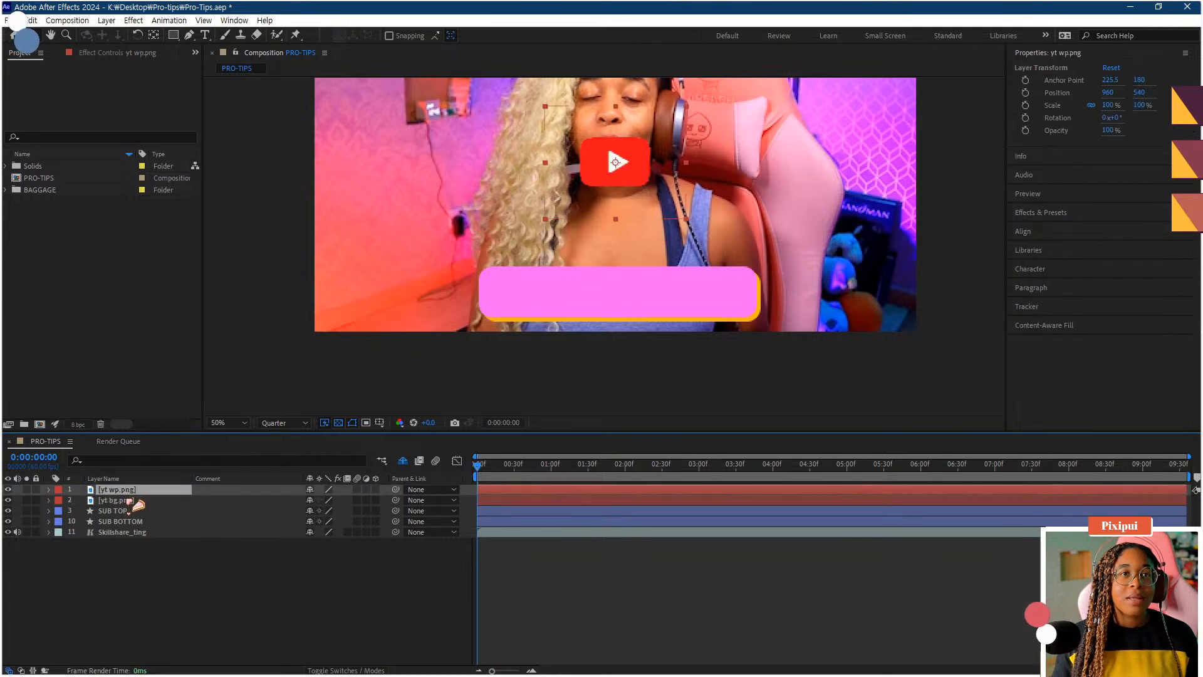
- Move both logo layers together onto the left end of the pink button
left_click_drag(593, 188, 513, 305)
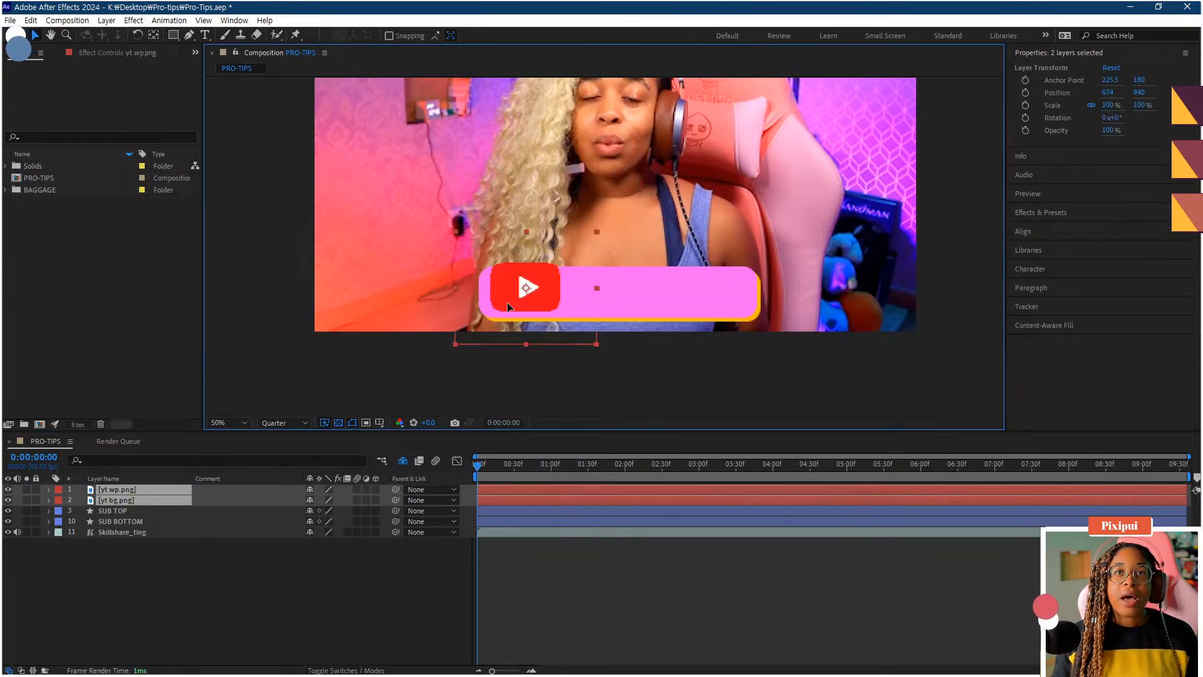
left_click(107, 557)
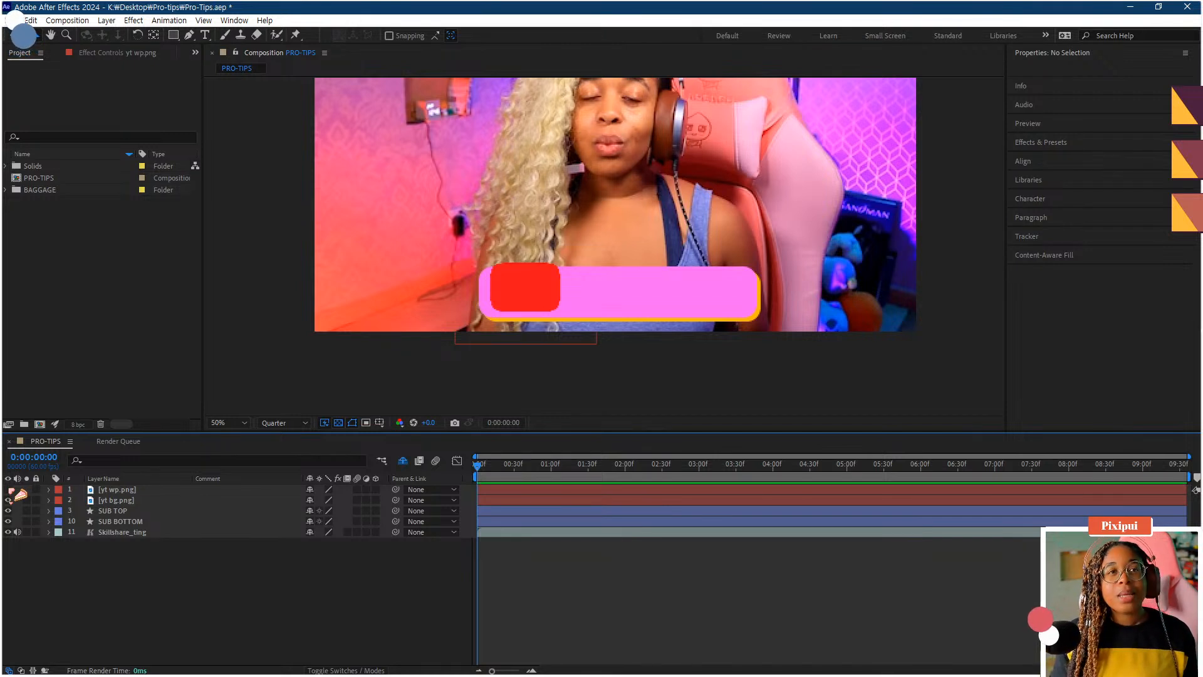
- Parent the yt wp.png layer to the yt bg.png layer
left_click(8, 489)
left_click(116, 489)
left_click(119, 500, "shift")
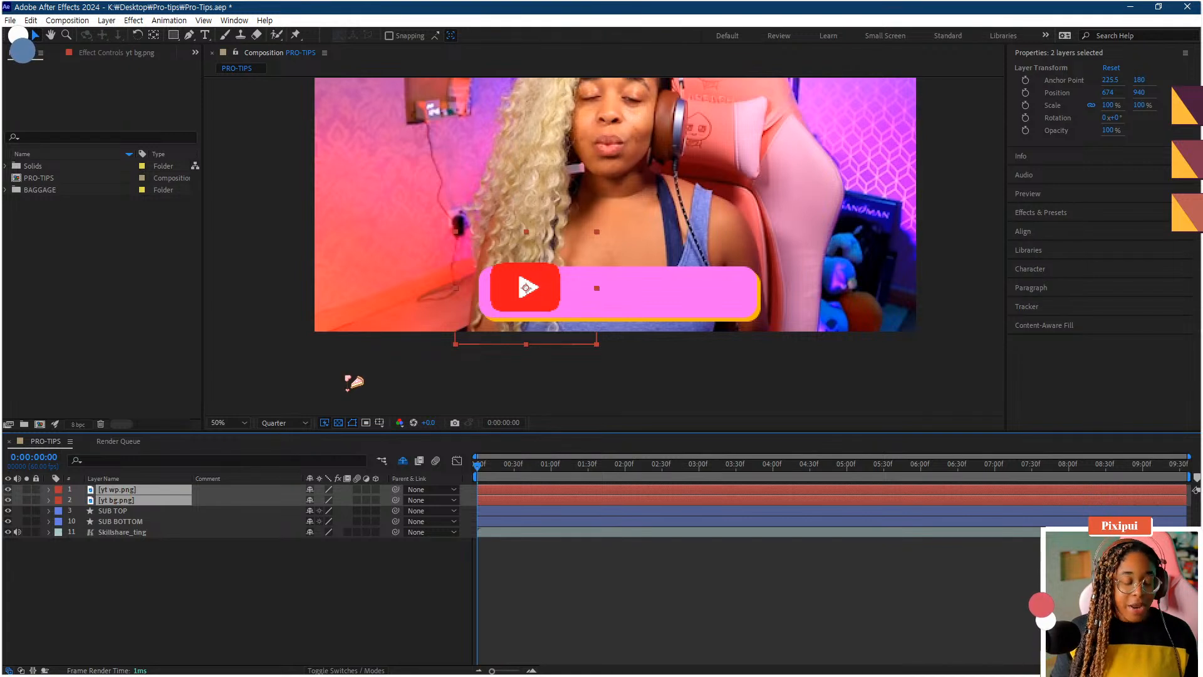
left_click(157, 582)
left_click(172, 492)
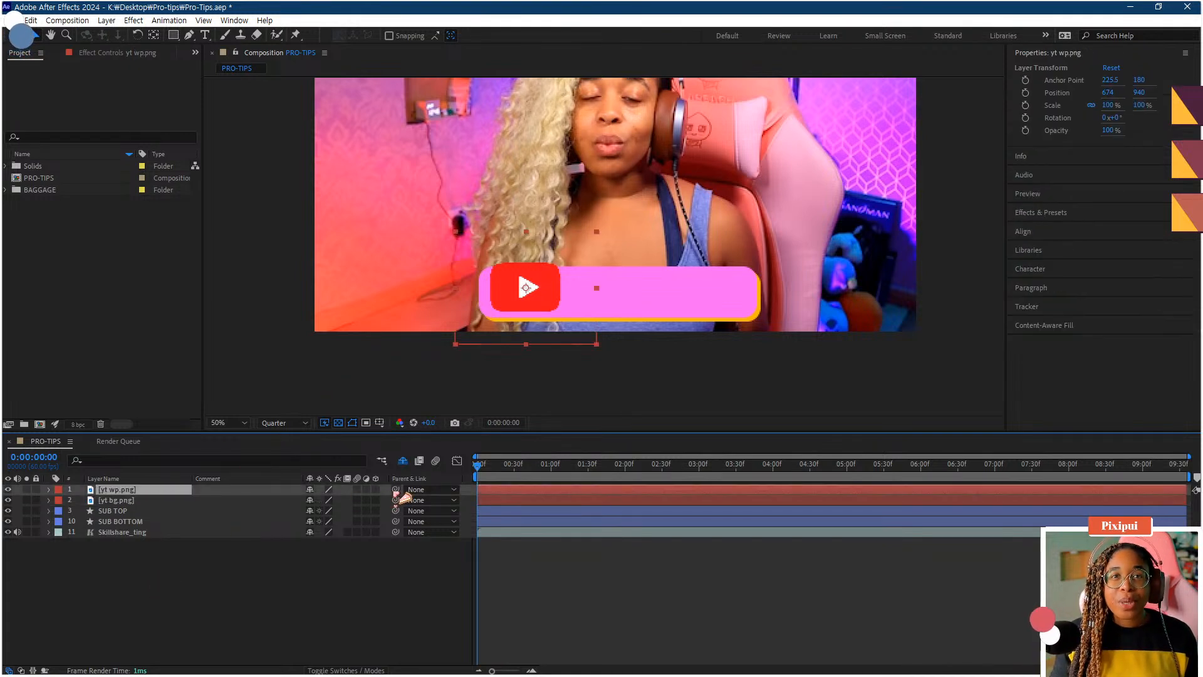
left_click_drag(396, 489, 182, 501)
- Scale the yt bg.png layer down to 69% and shift it slightly within the button
left_click(148, 500)
key("s")
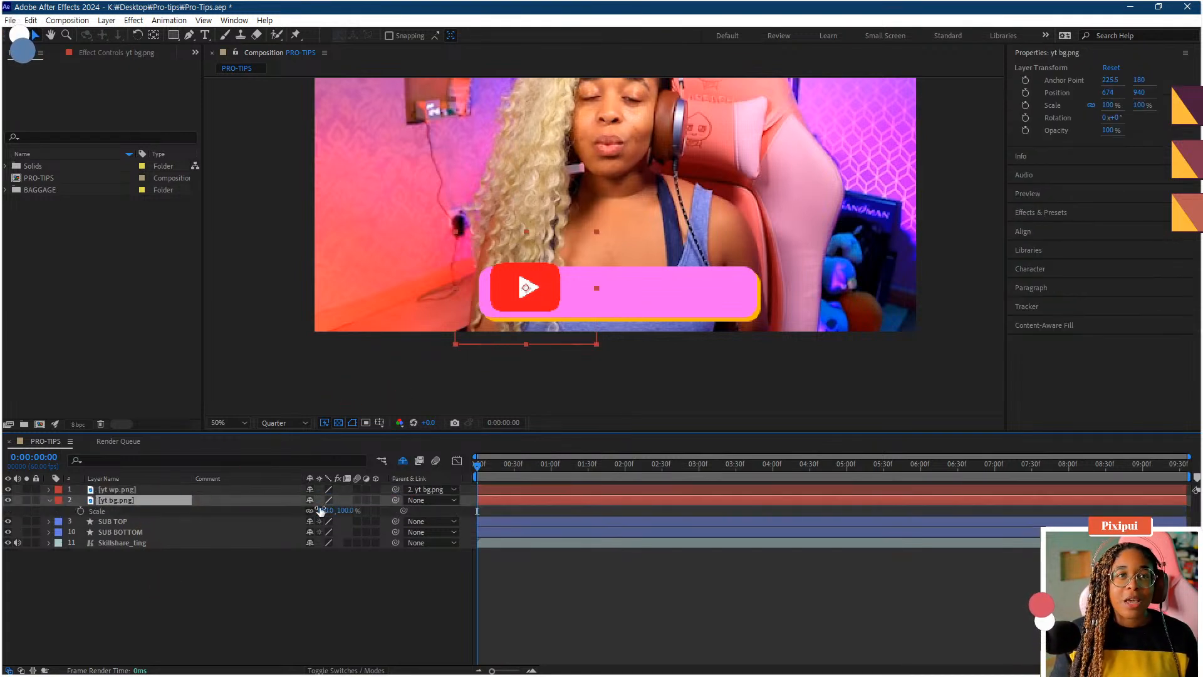
mouse_move(523, 327)
left_mouse_down()
mouse_move(536, 307)
mouse_move(521, 305)
left_mouse_up()
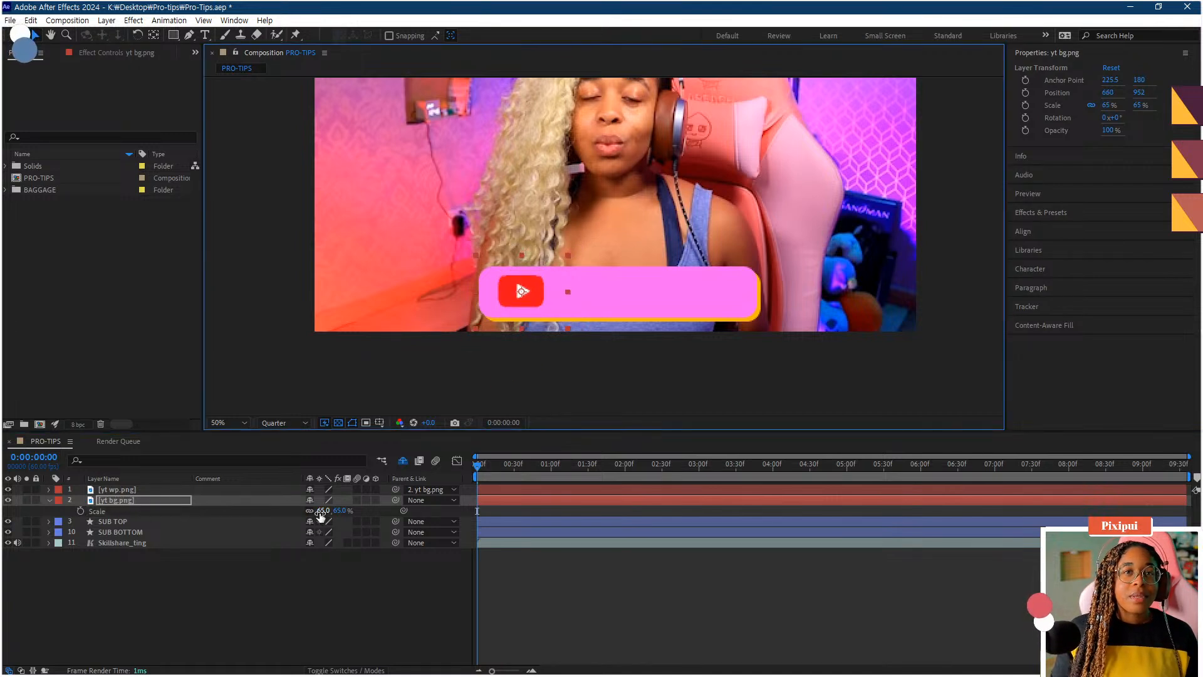
left_click_drag(317, 511, 322, 512)
left_click(295, 597)
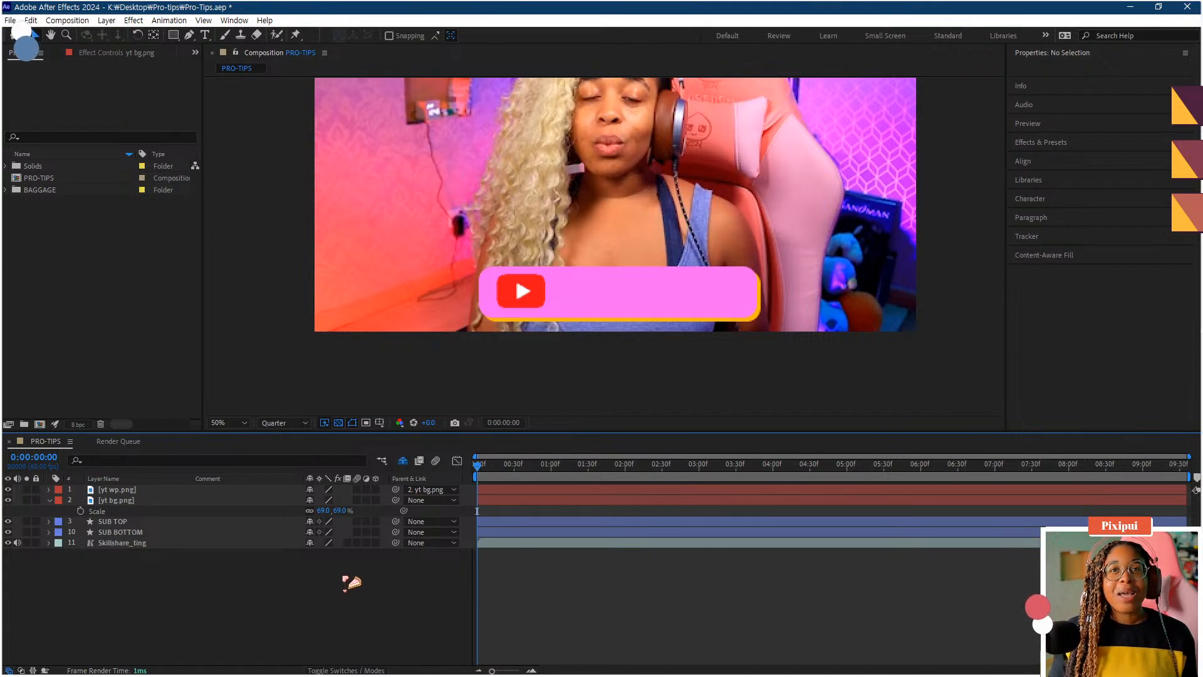
- Search the effects for Fill and apply the Fill effect to the yt bg.png layer
left_click(120, 503)
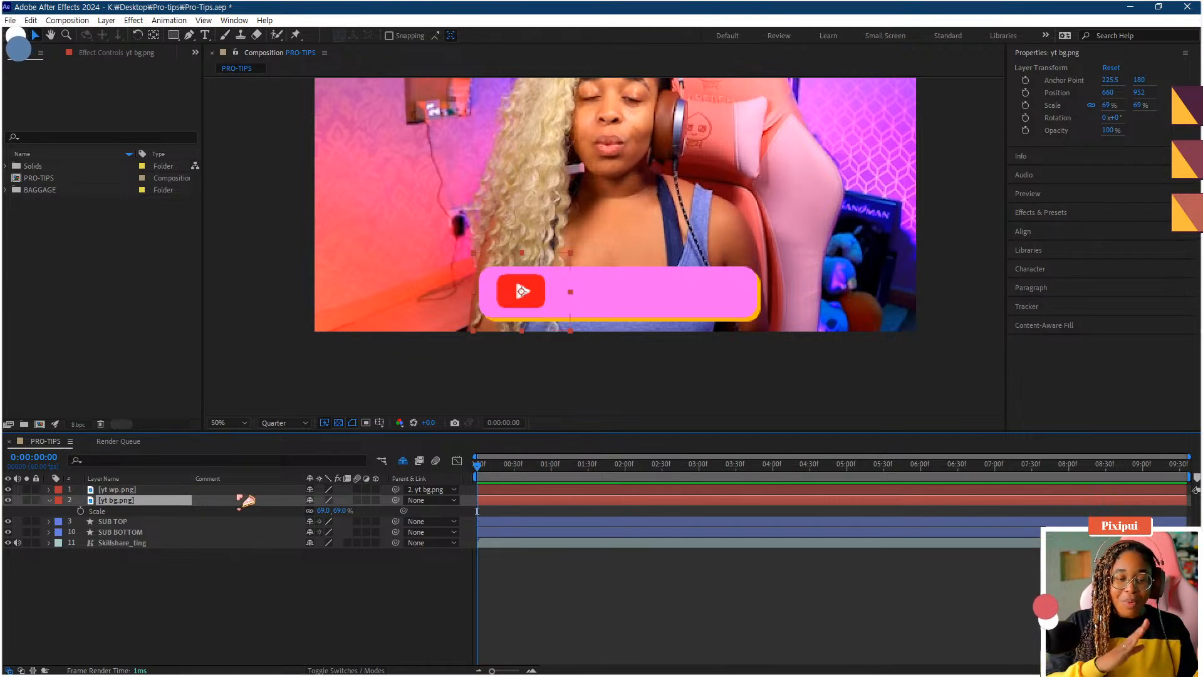
left_click(1057, 211)
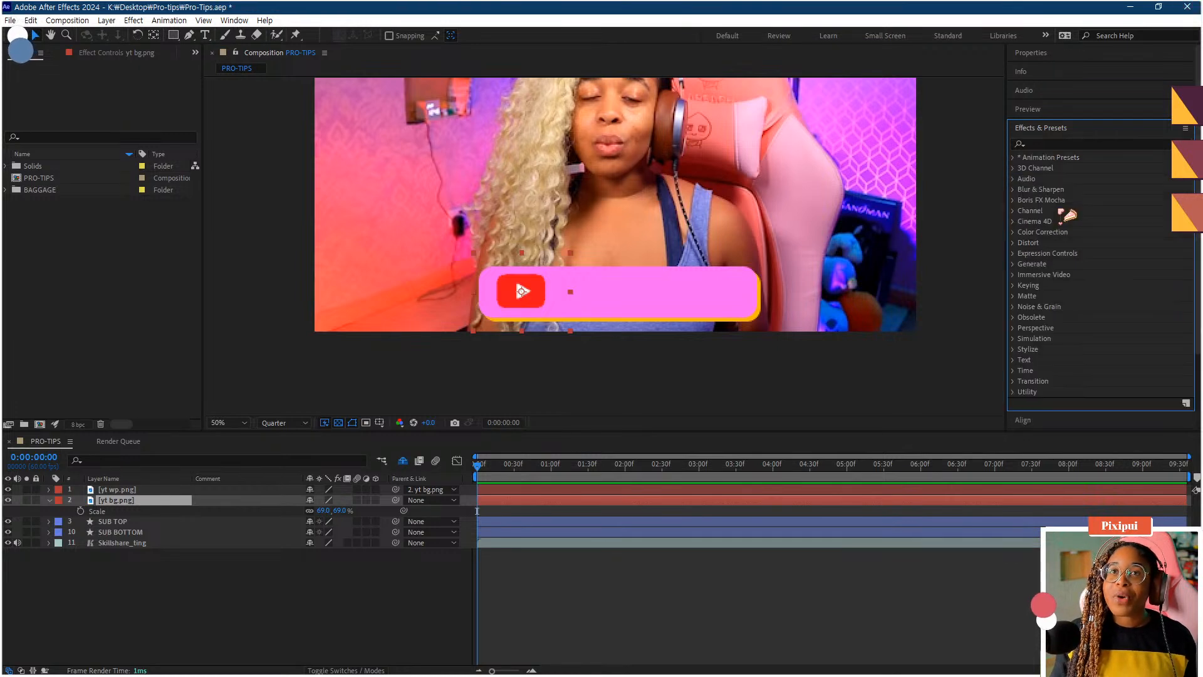
left_click(1057, 141)
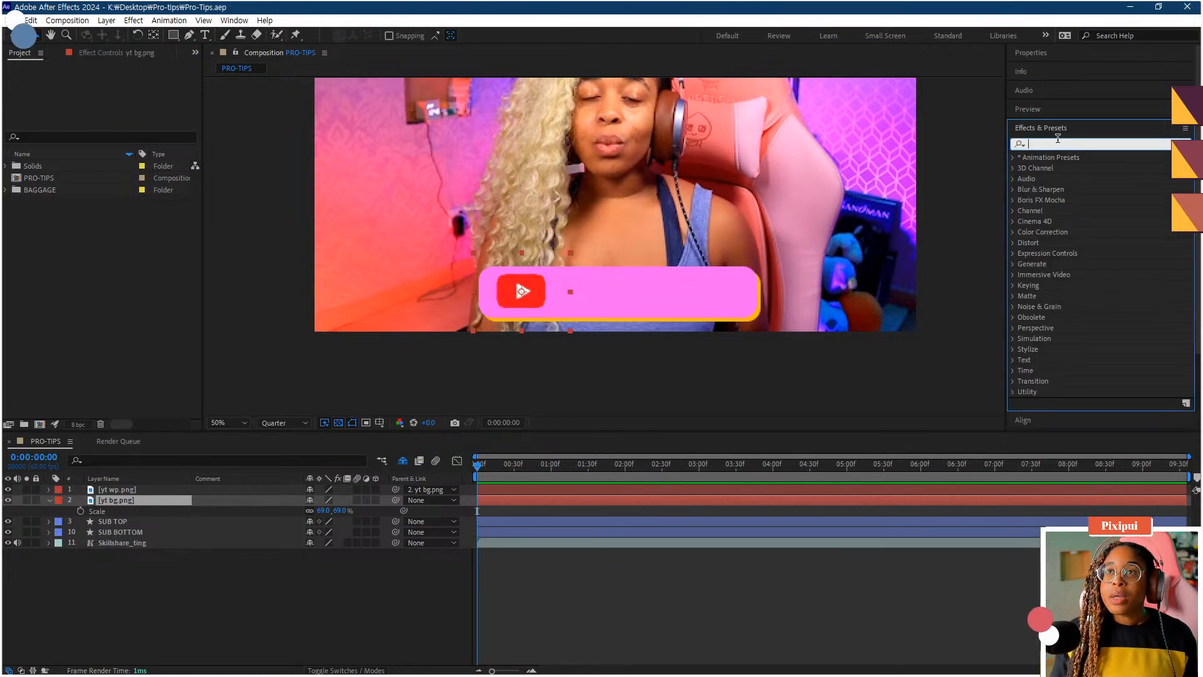
type("fill")
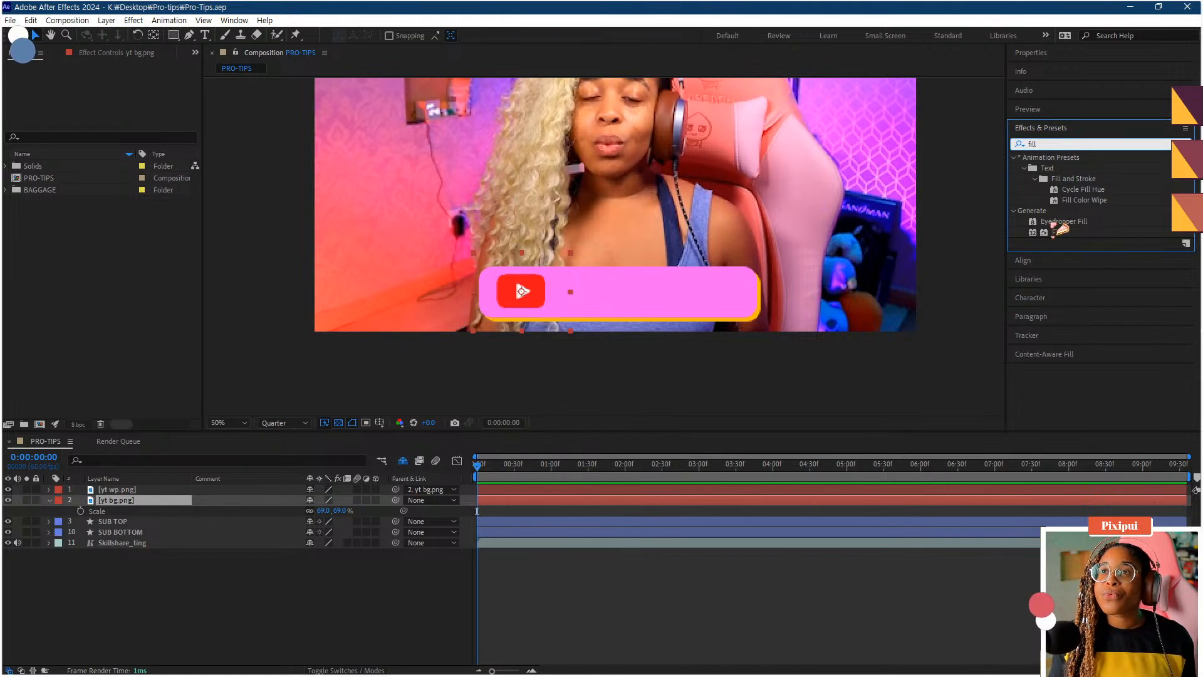
left_click_drag(1057, 232, 154, 504)
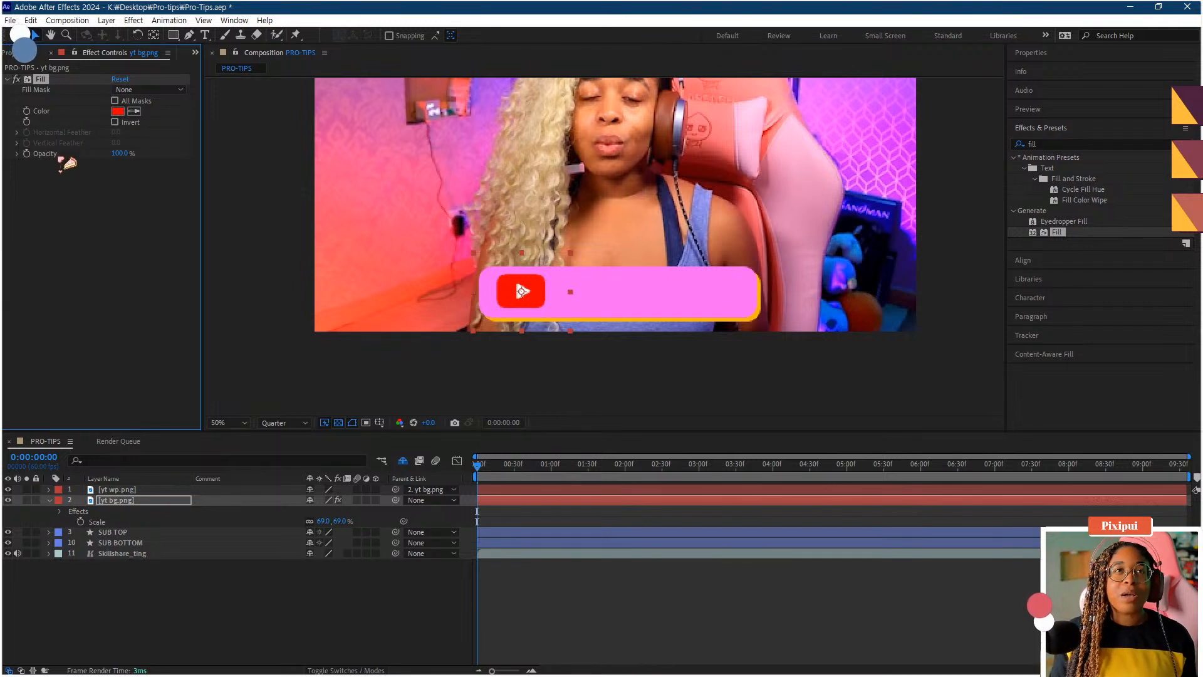
- Set the yt bg.png Fill color to blue 3232C8
left_click(118, 111)
left_click(873, 427)
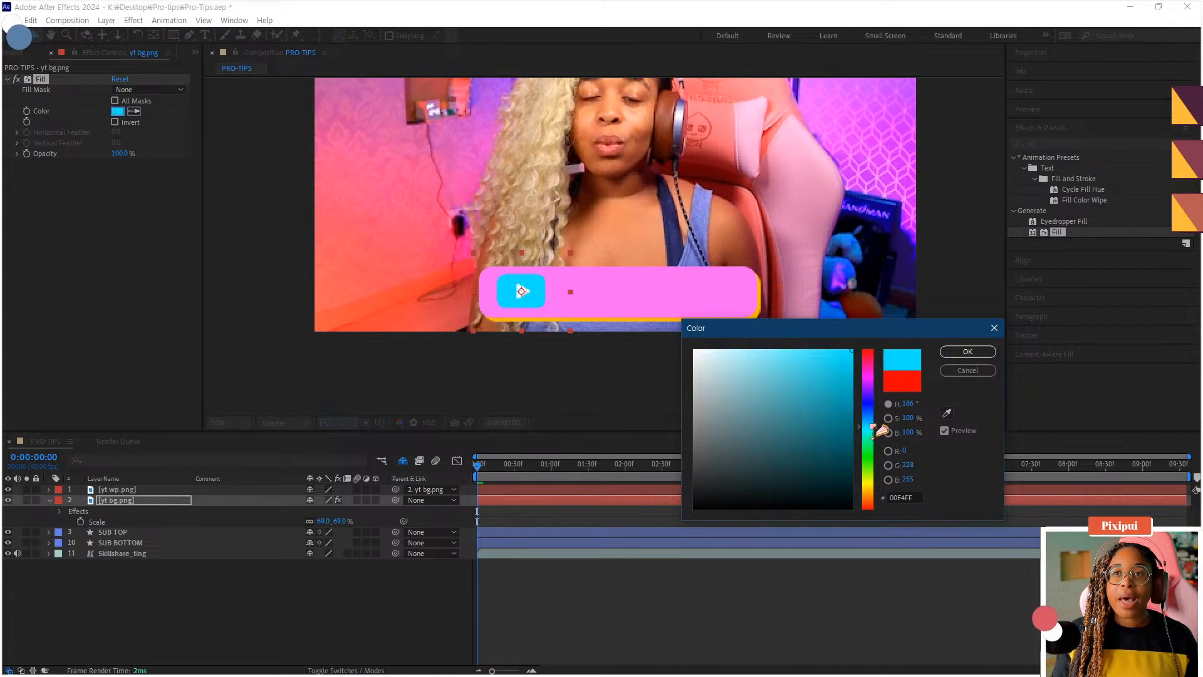
left_click(875, 416)
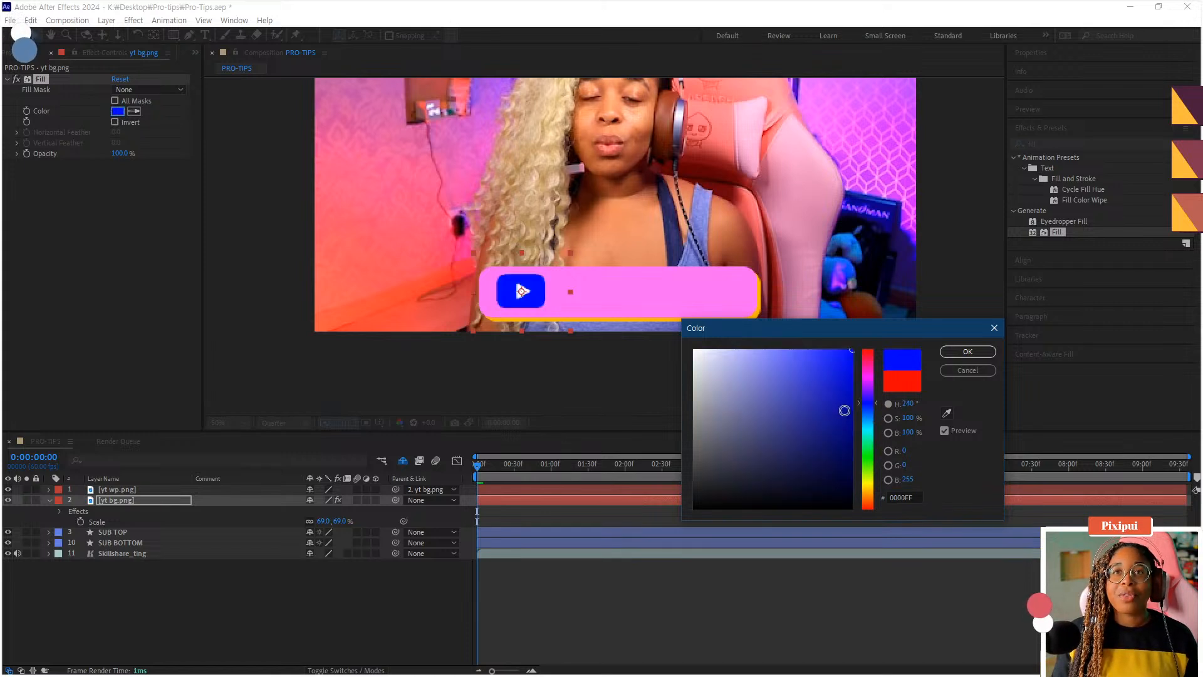
left_click_drag(844, 411, 815, 386)
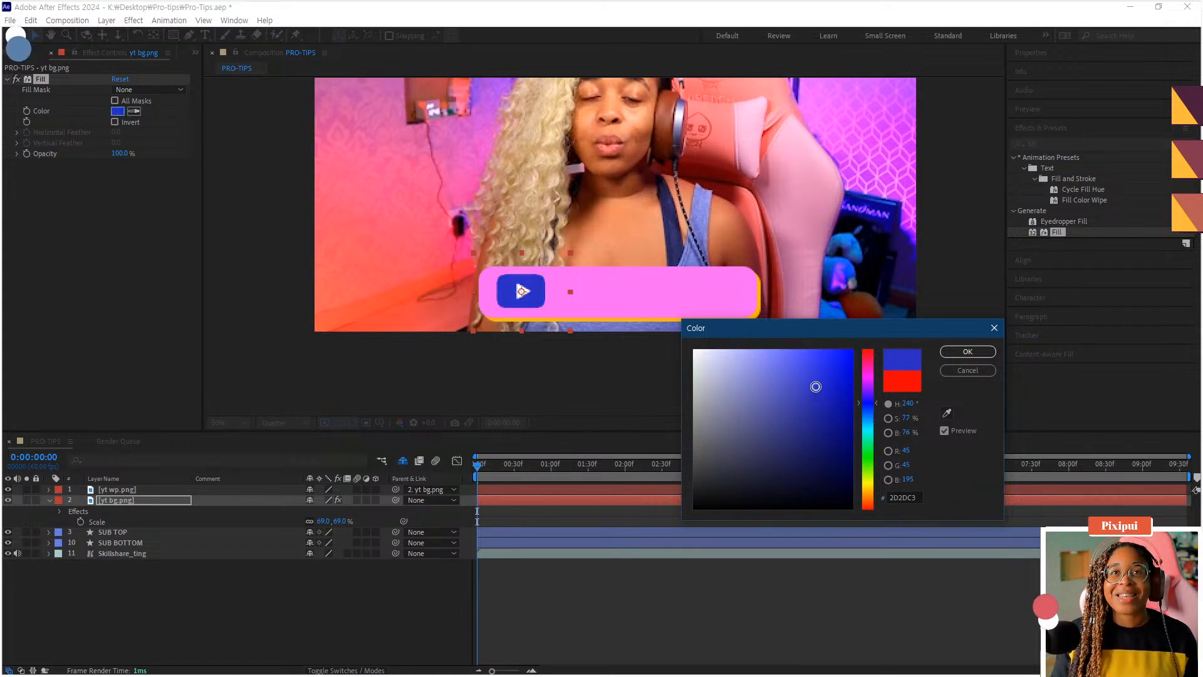
left_click(967, 351)
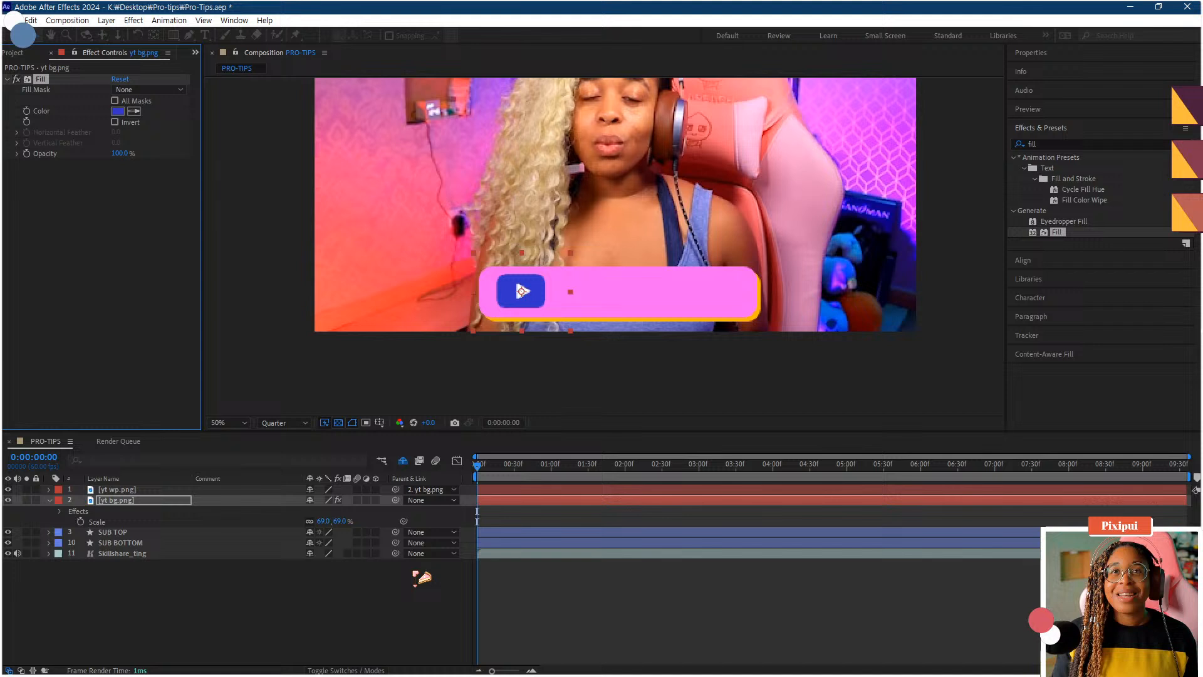
- Apply the Fill effect to the yt wp.png layer and set its color to purple 7400CE
left_click(126, 489)
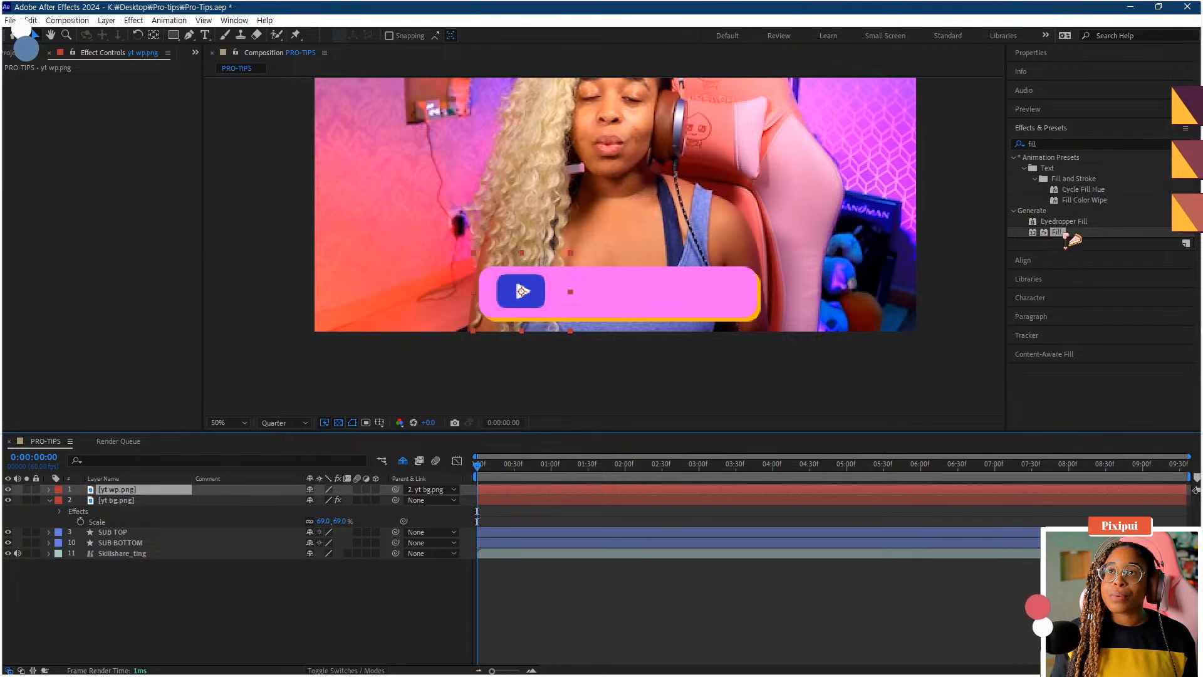
left_click_drag(1071, 237, 144, 490)
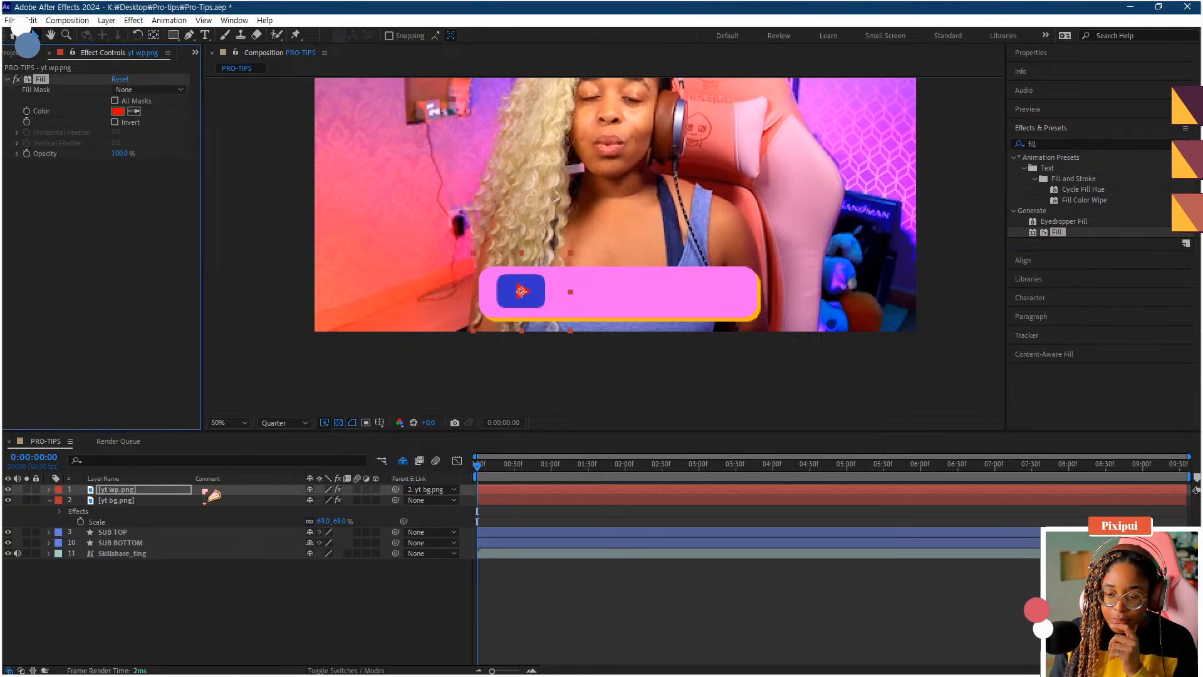
left_click(119, 113)
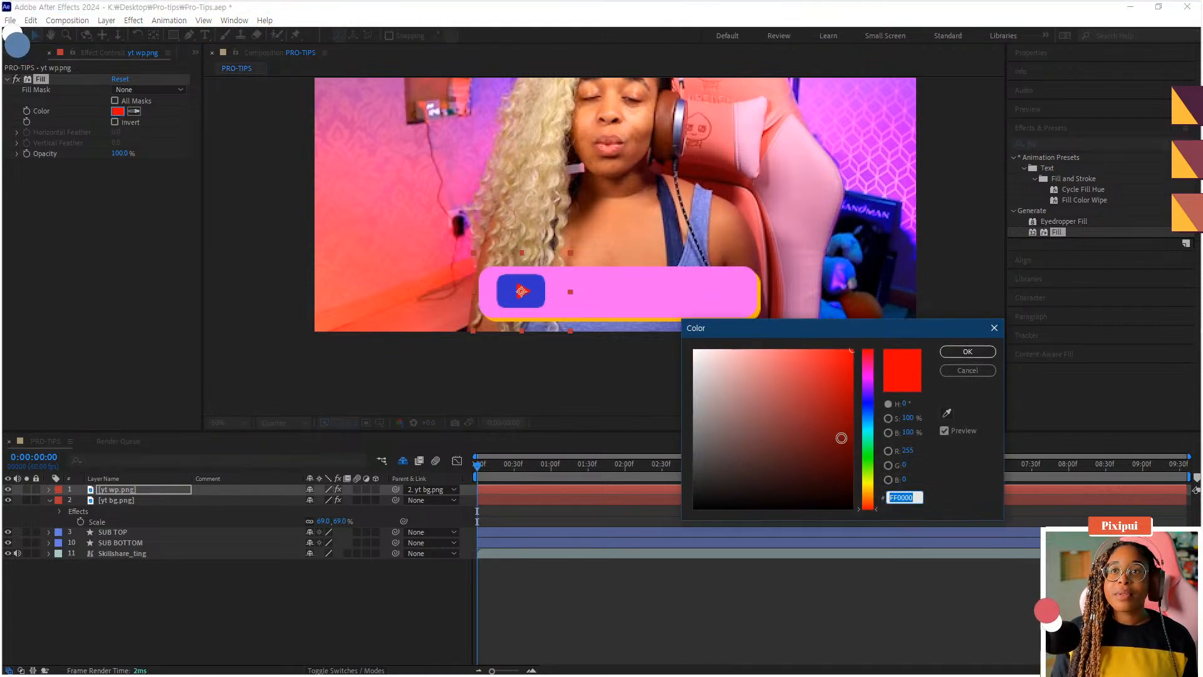
left_click(869, 471)
left_click_drag(868, 451, 854, 395)
left_click(967, 352)
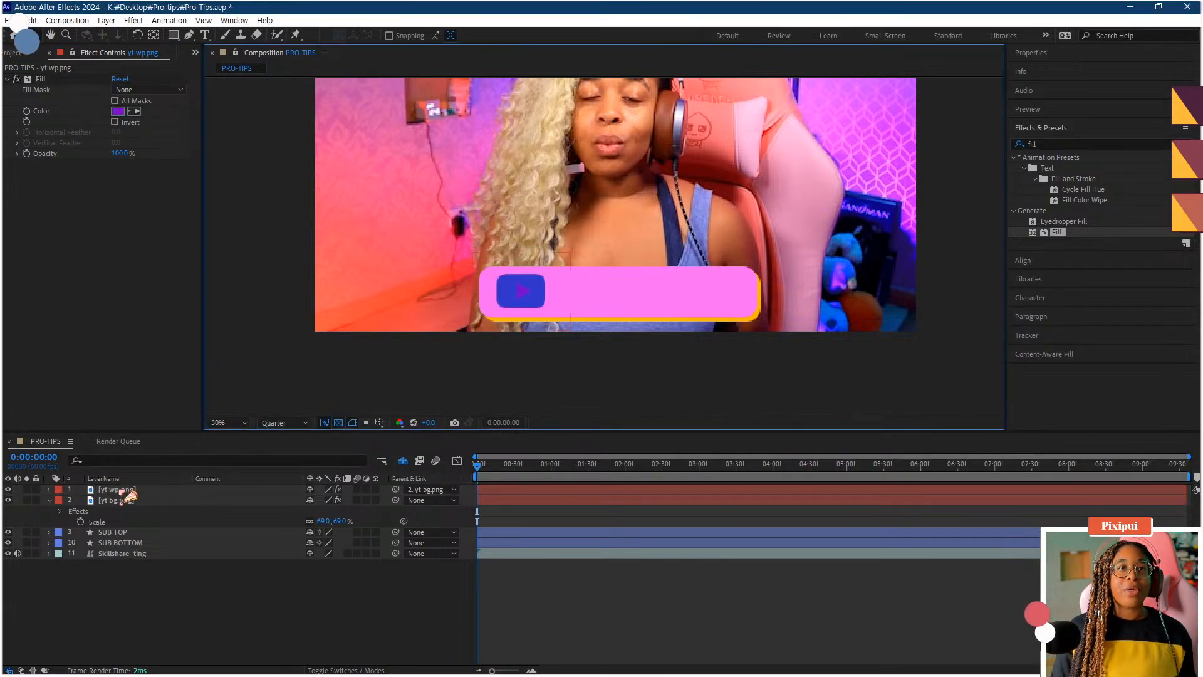
- Change the yt wp.png Fill color to green 0FCE00
left_click(125, 489)
left_click(117, 111)
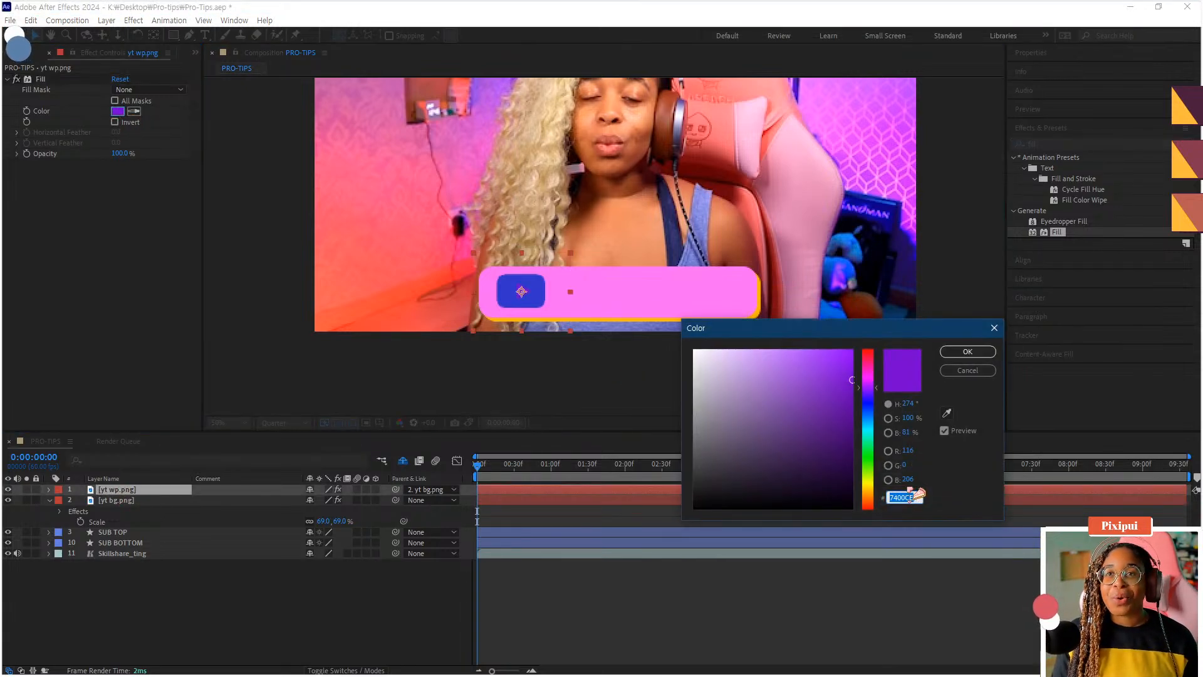
left_click(870, 463)
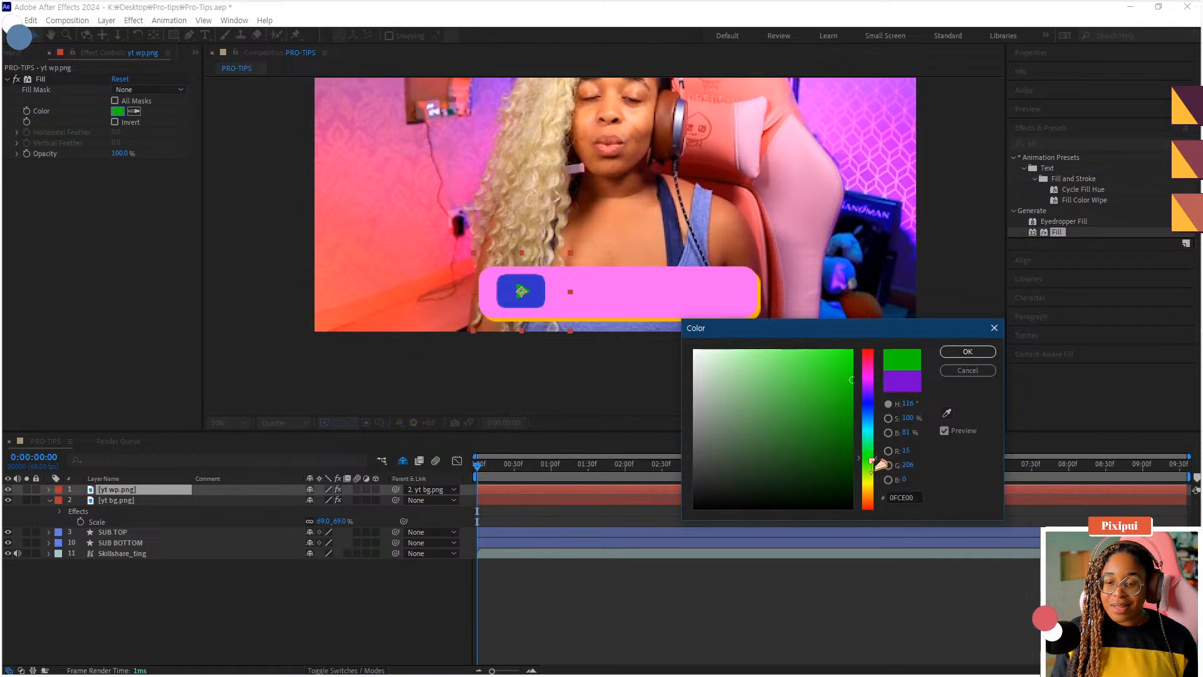
left_click(968, 351)
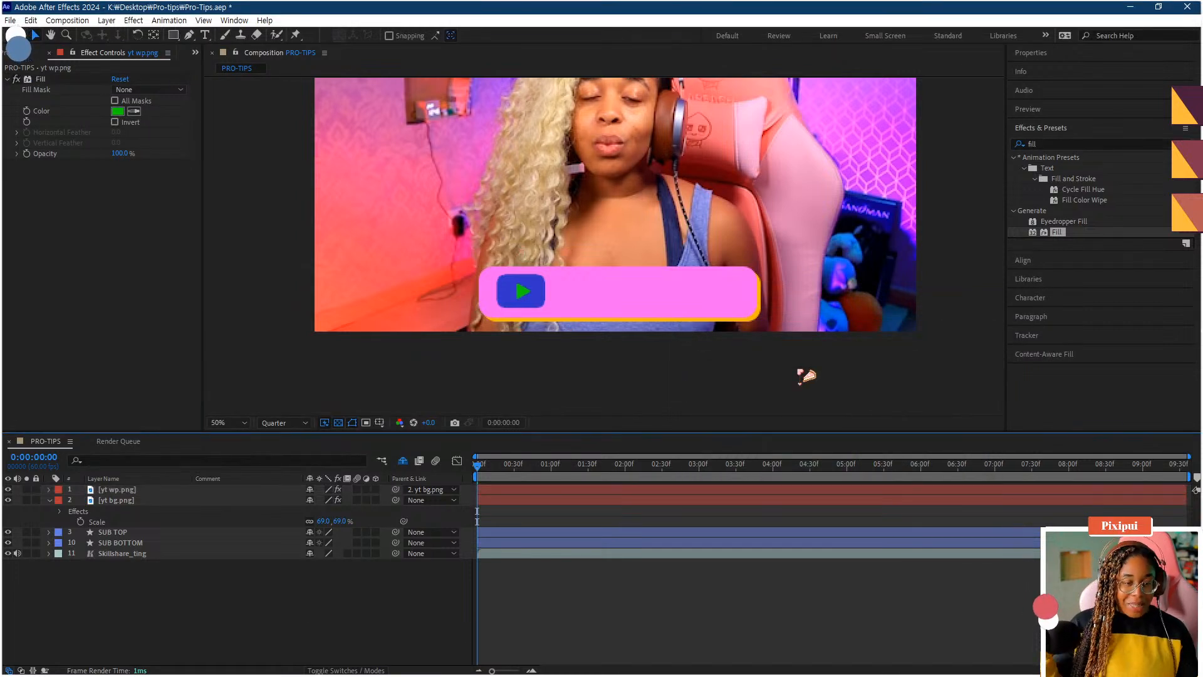
- Collapse the yt bg.png layer's properties in the timeline
key("comma")
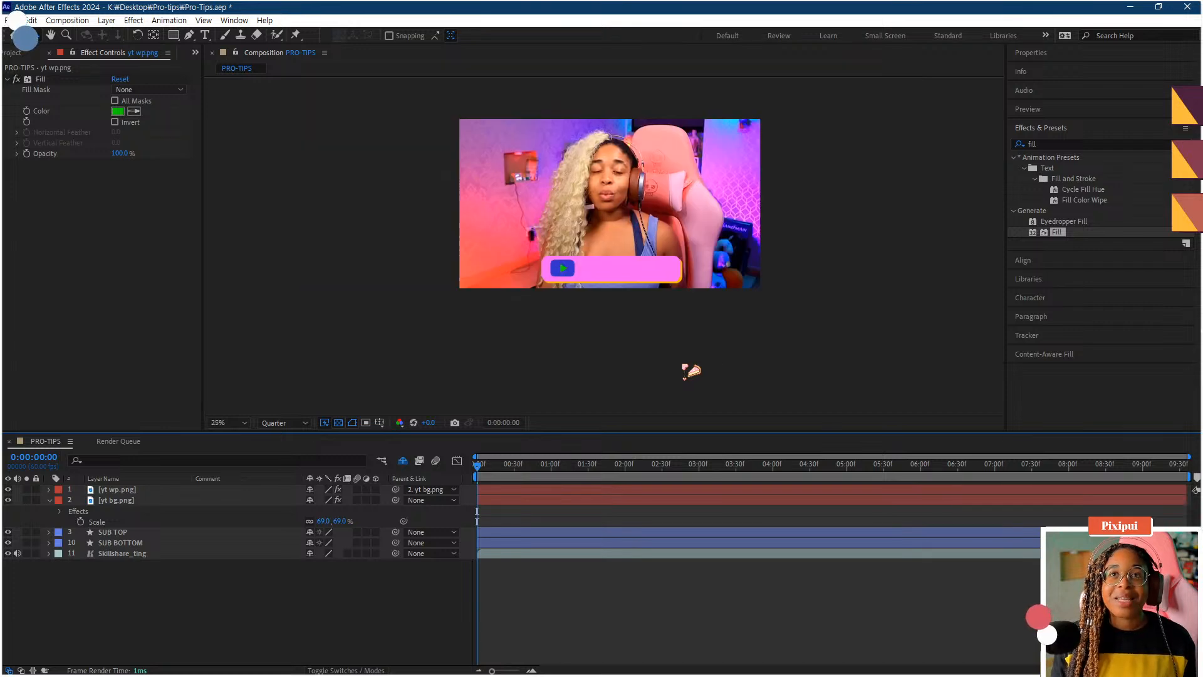
left_click(49, 499)
key("period")
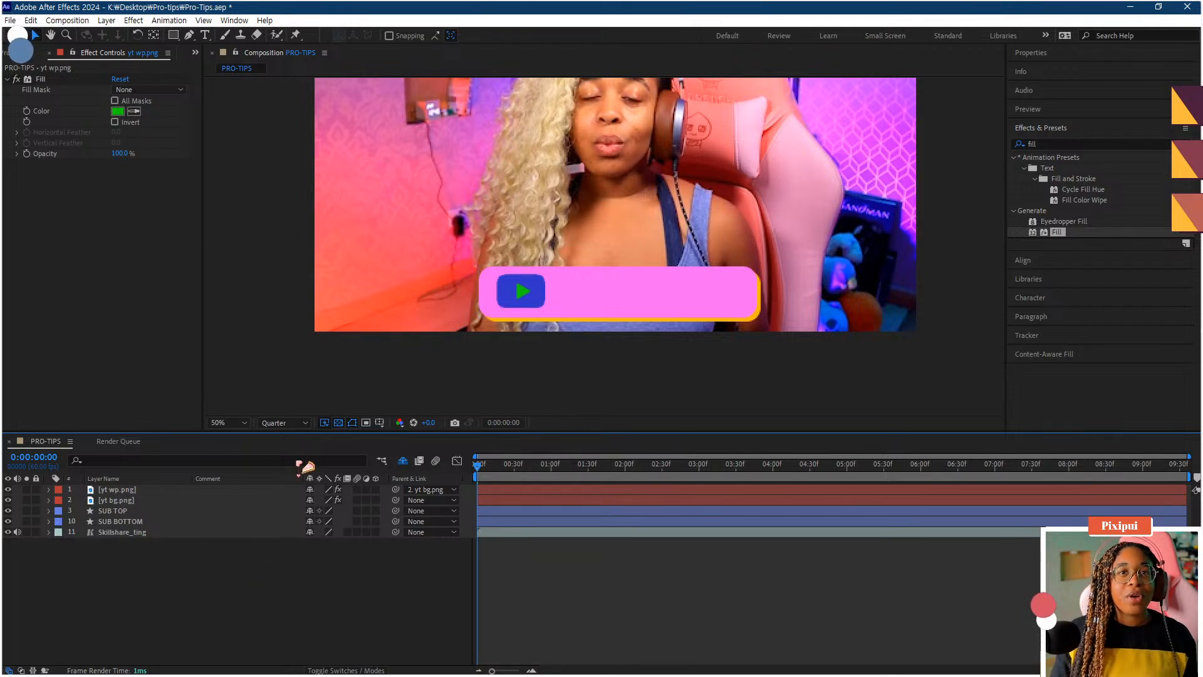
- Draw a paragraph text box across the pink button beside the logo and enter SUBSCRIBE
left_click(205, 35)
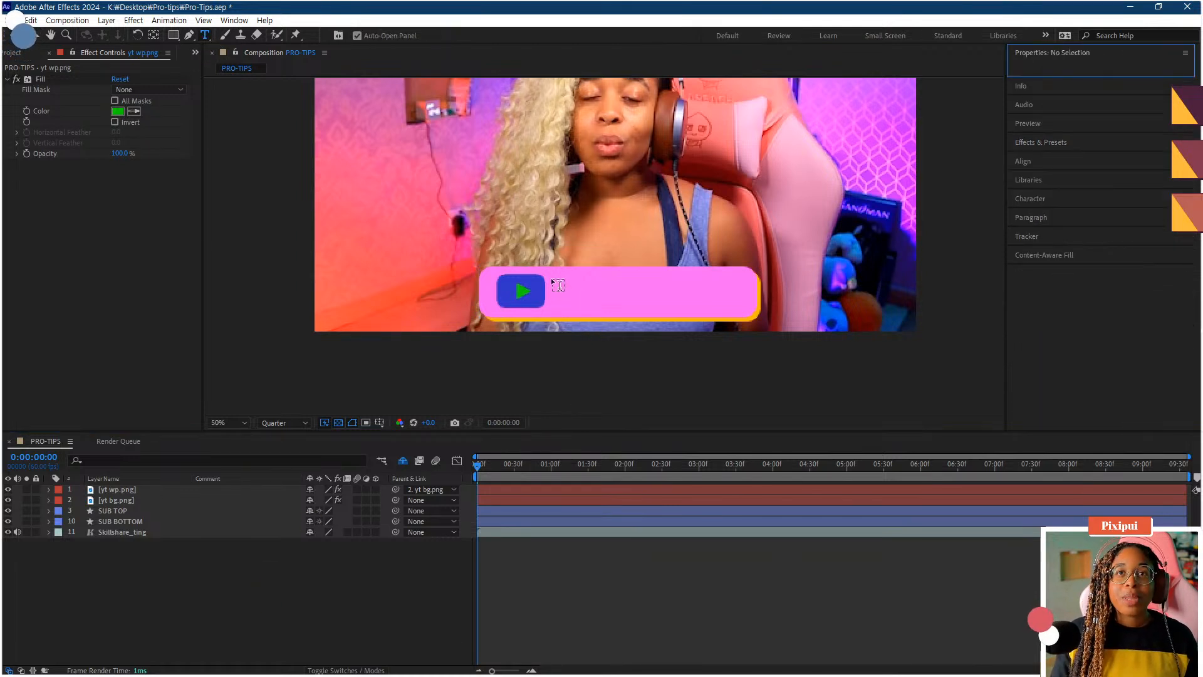
left_click_drag(550, 276, 742, 308)
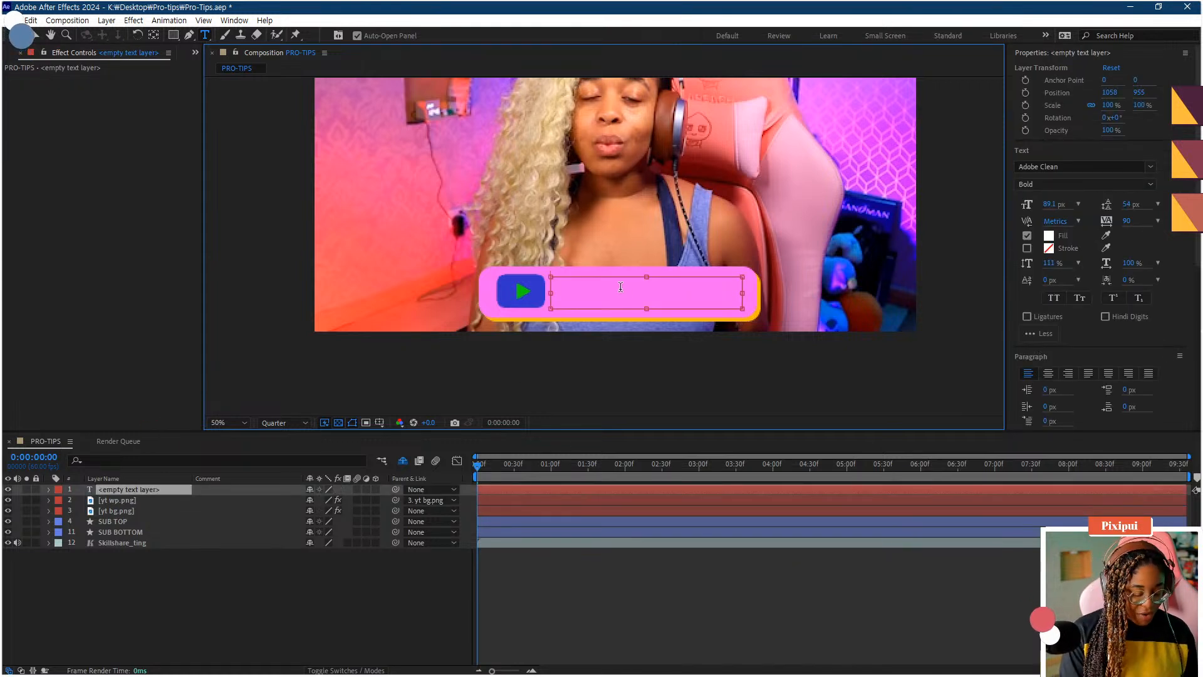
type("SUBSCRIBE")
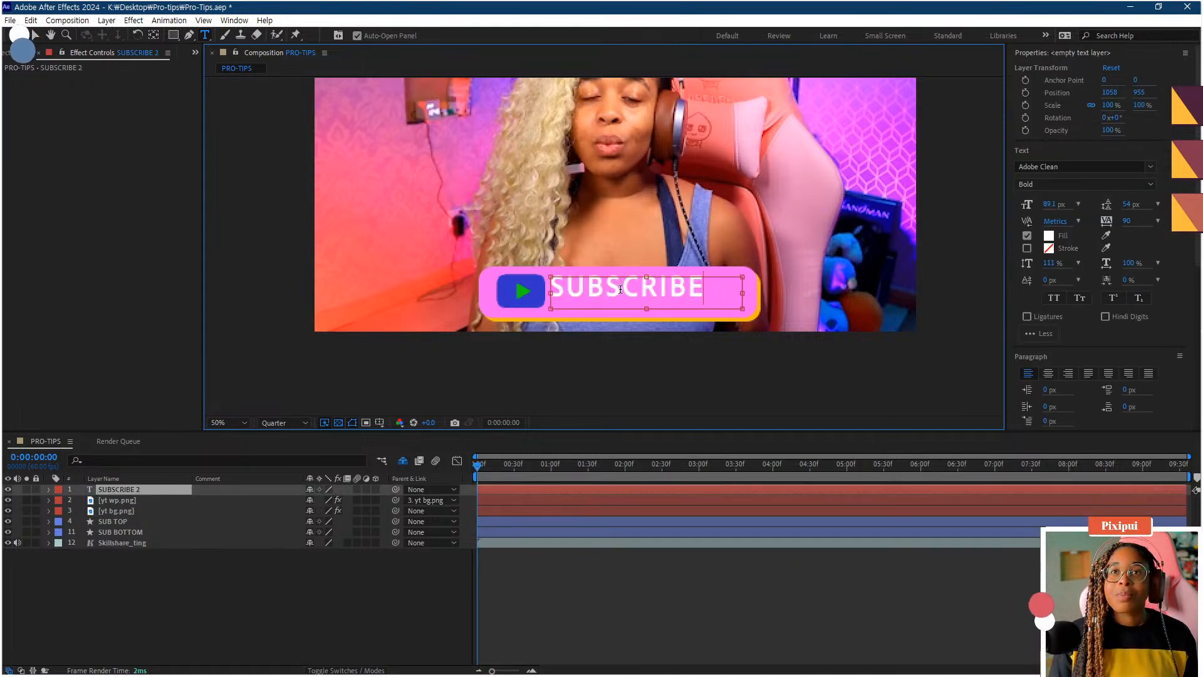
key("ctrl+a")
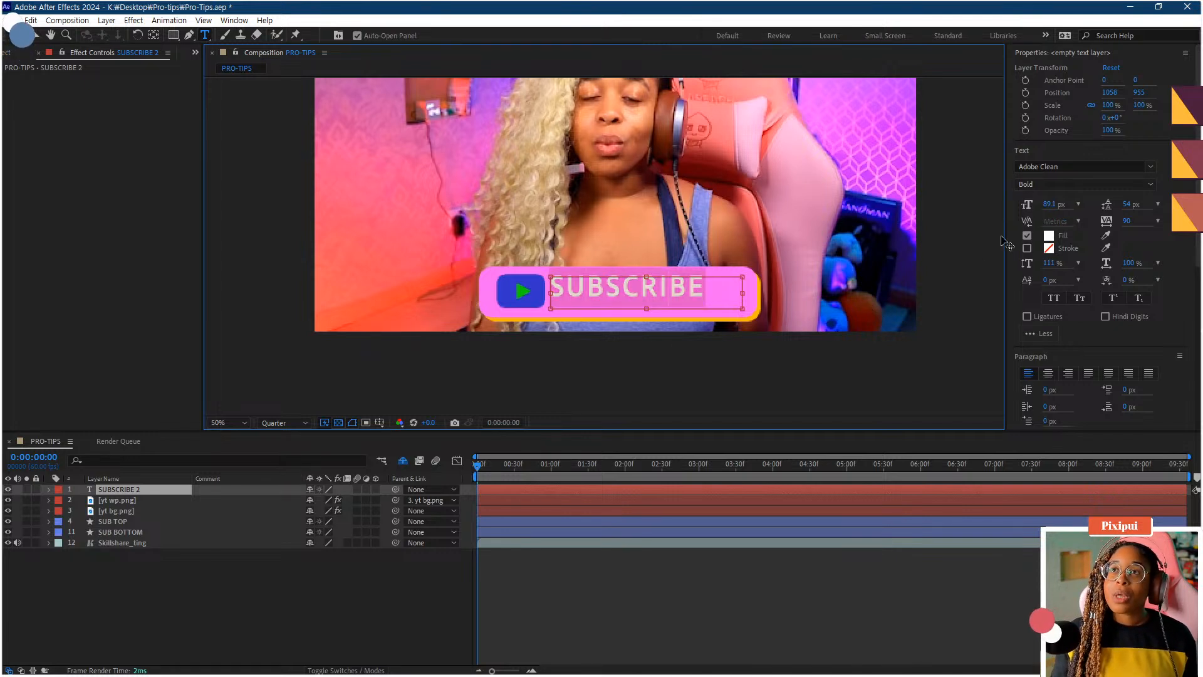